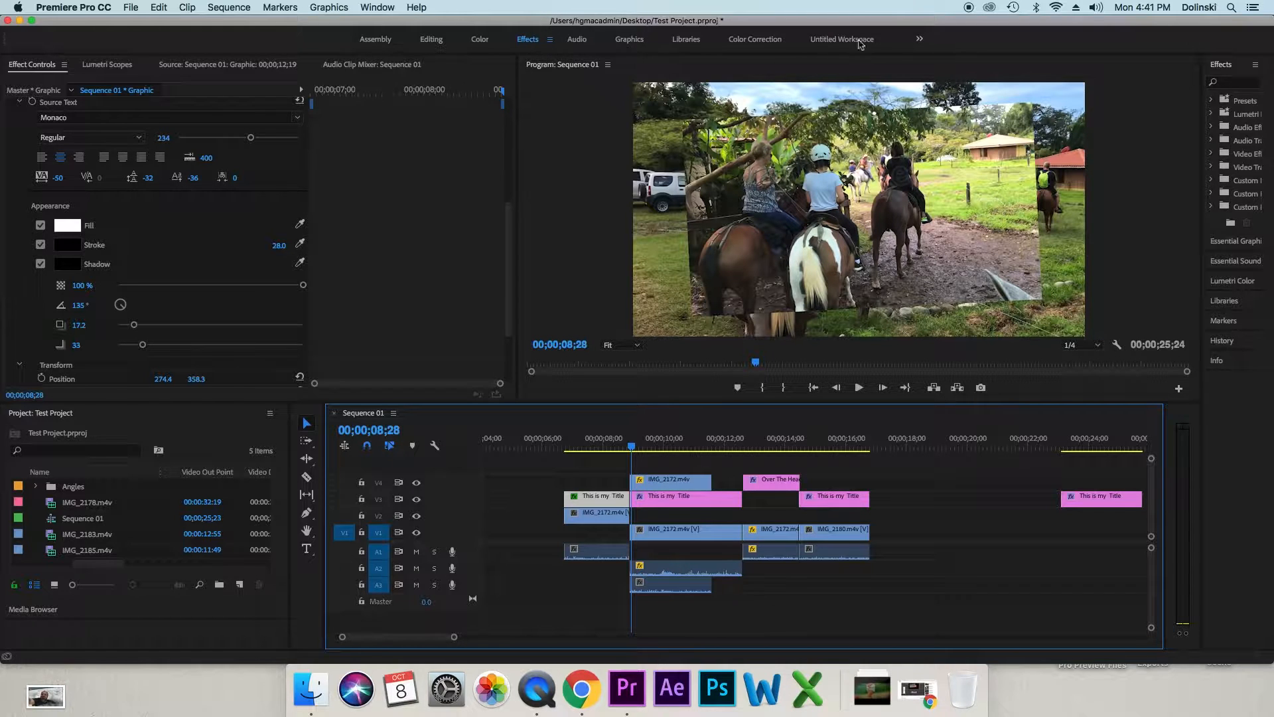
- Apply a Constant Power crossfade at the A1 cut between IMG_2172.m4v and IMG_2180.m4v and scrub across it
left_click_drag(1202, 101, 1105, 106)
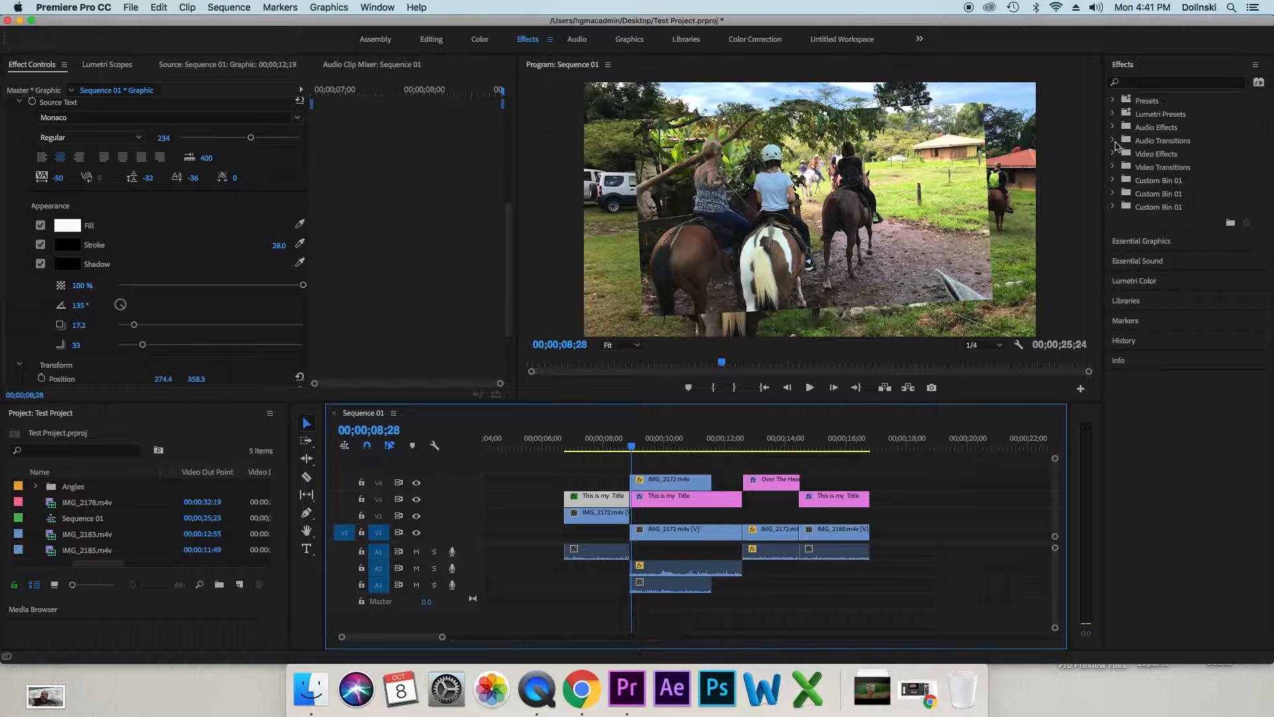
left_click(1113, 141)
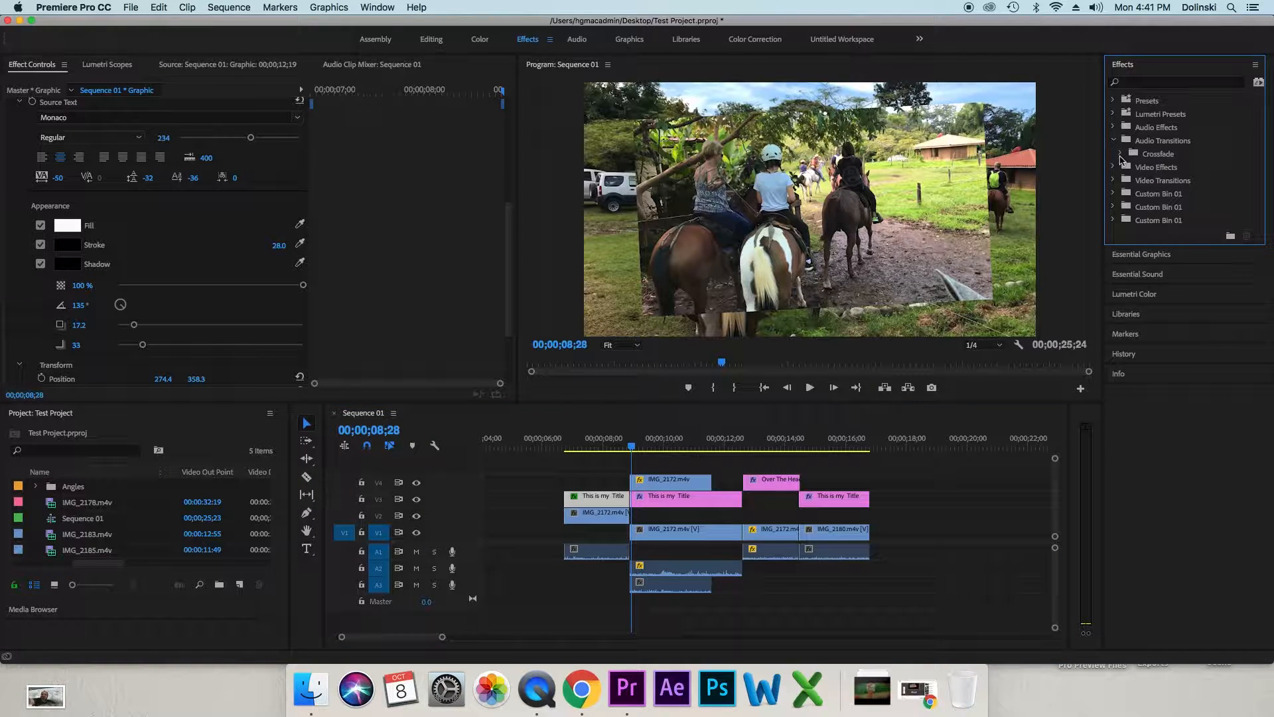
left_click(1120, 155)
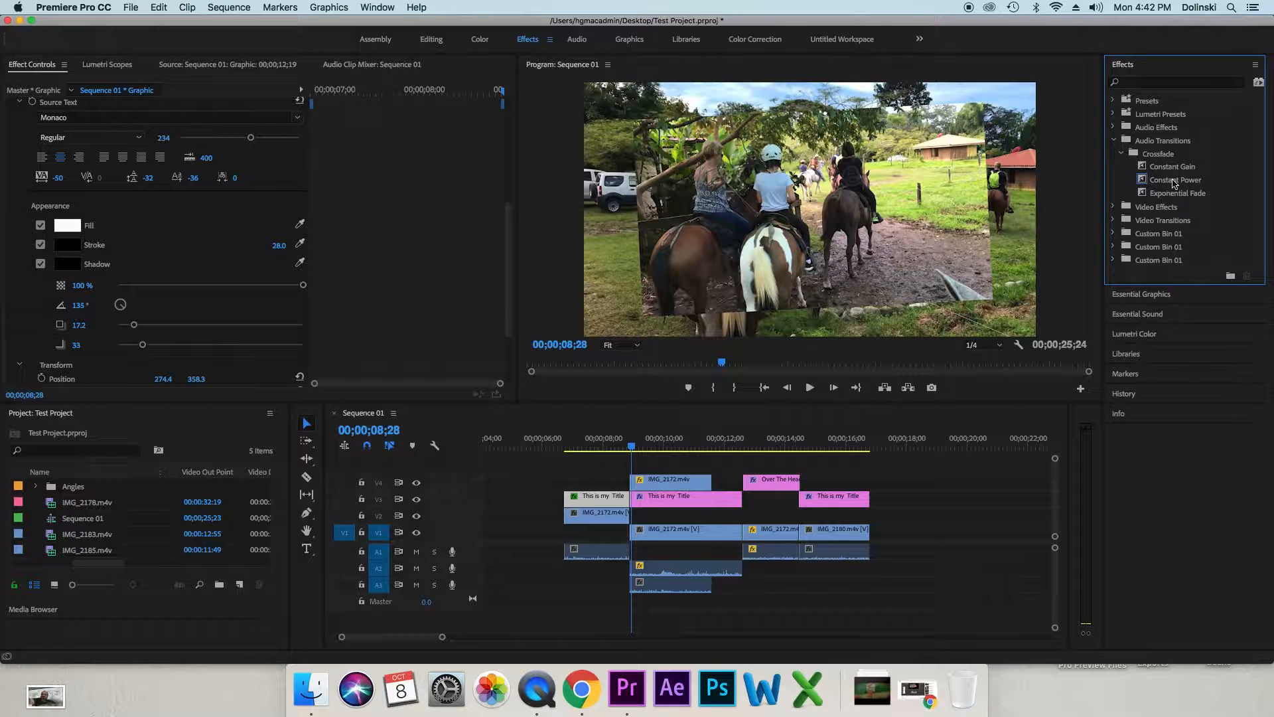
left_click(1175, 185)
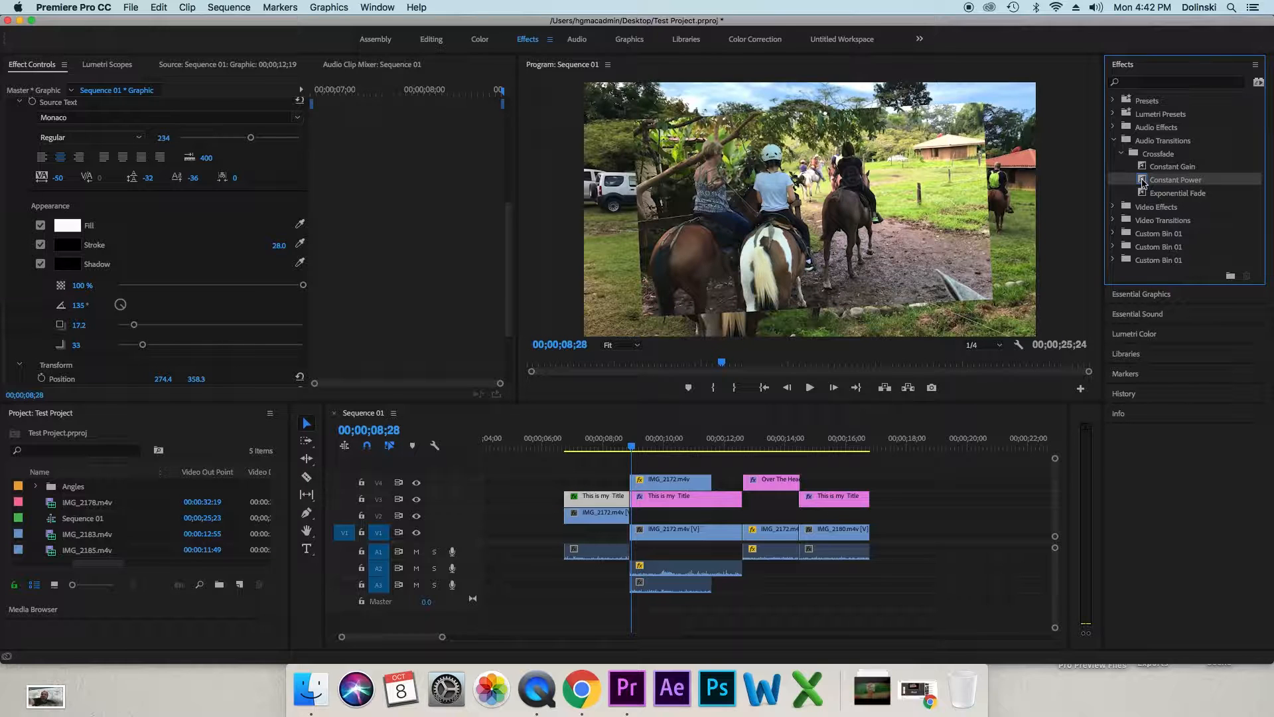
left_click_drag(1143, 185, 802, 559)
mouse_move(781, 450)
left_mouse_down()
mouse_move(809, 447)
mouse_move(791, 452)
left_mouse_up()
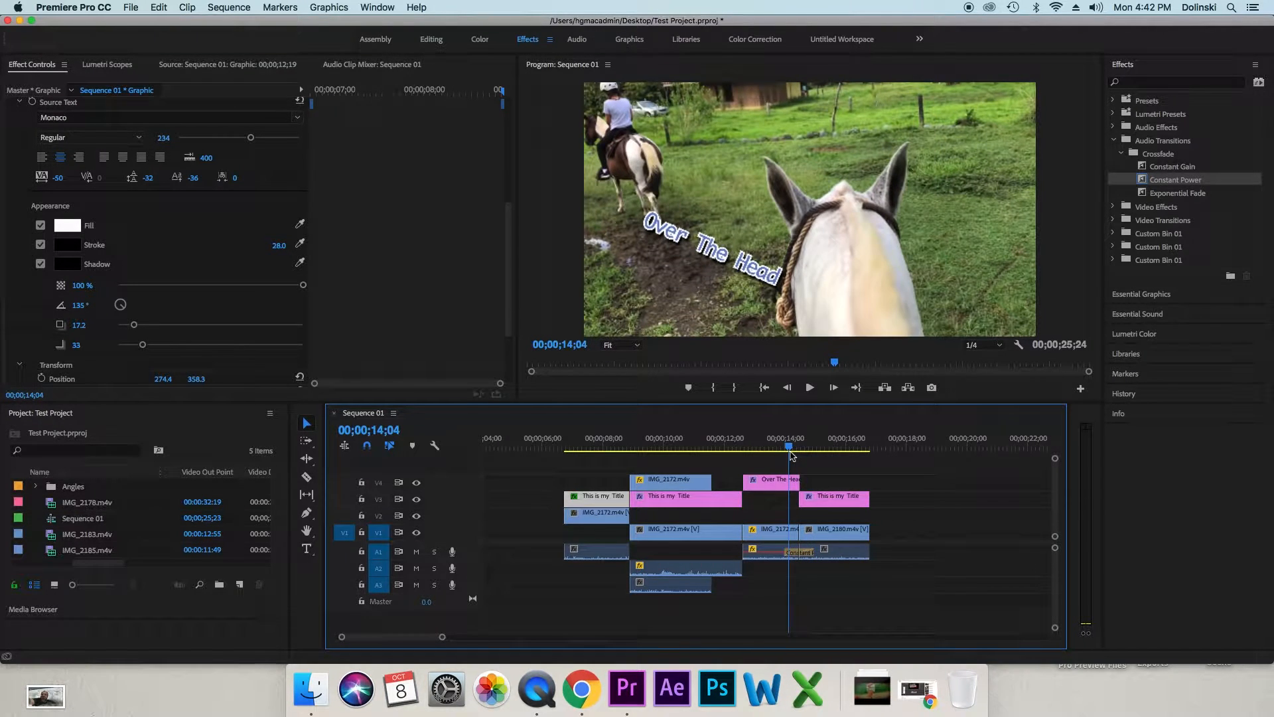
mouse_move(790, 455)
left_mouse_down()
mouse_move(807, 456)
mouse_move(761, 458)
mouse_move(833, 468)
mouse_move(763, 472)
mouse_move(811, 480)
mouse_move(801, 435)
mouse_move(790, 458)
mouse_move(812, 450)
left_mouse_up()
- Shorten the Constant Power crossfade on A1 to 8 frames, centered at the cut
left_click_drag(442, 638, 398, 638)
left_click_drag(654, 552, 719, 559)
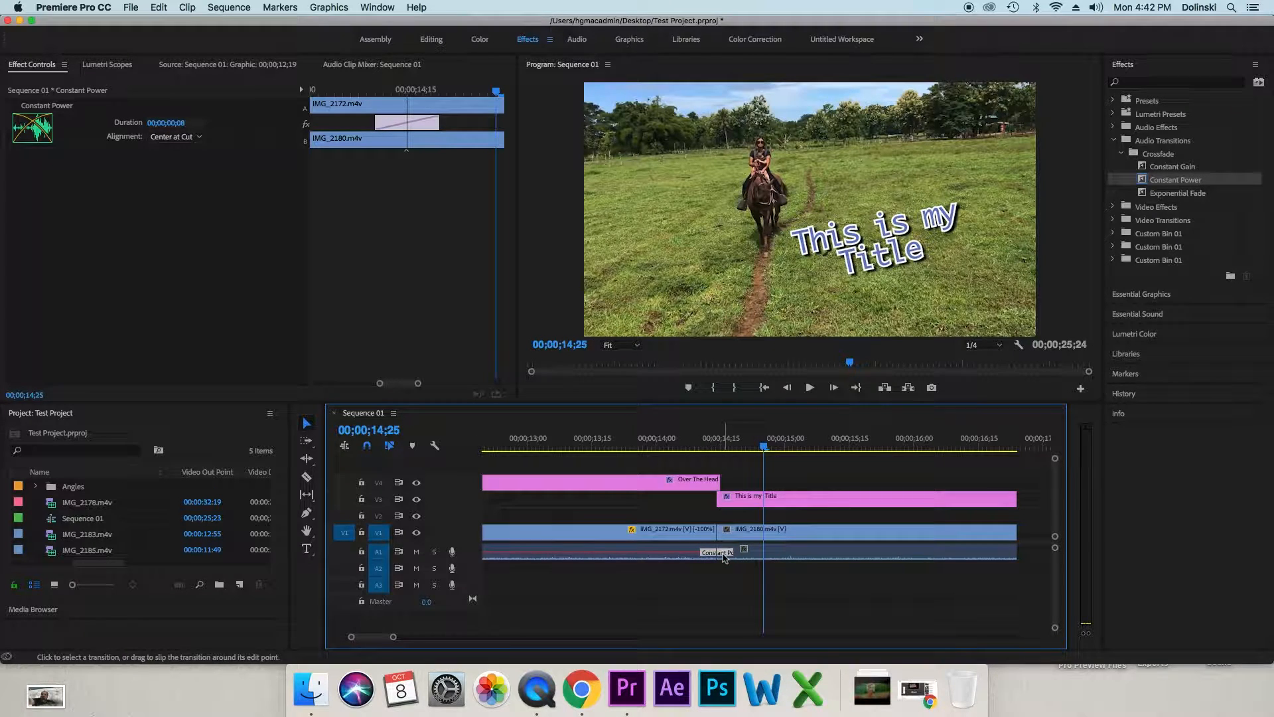
left_click_drag(393, 637, 408, 638)
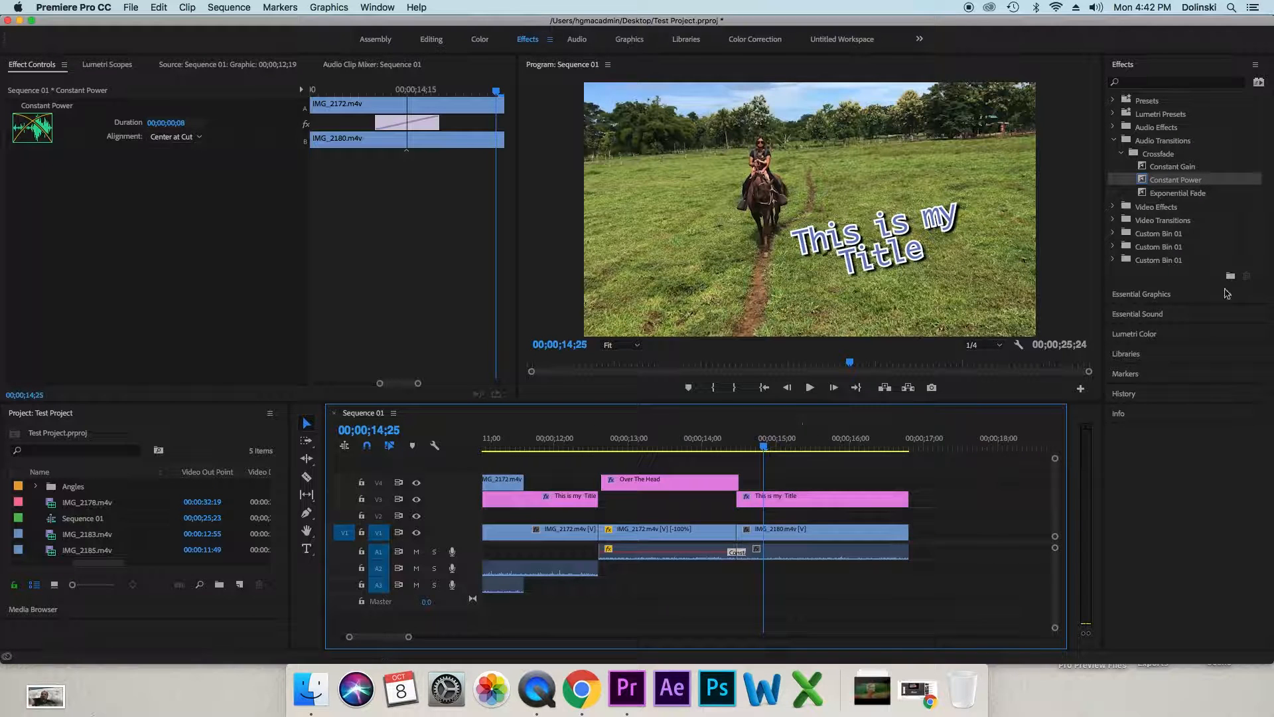
- Try an Additive Dissolve at the V1 cut between IMG_2172.m4v and IMG_2180.m4v and scrub through it
left_click(1117, 140)
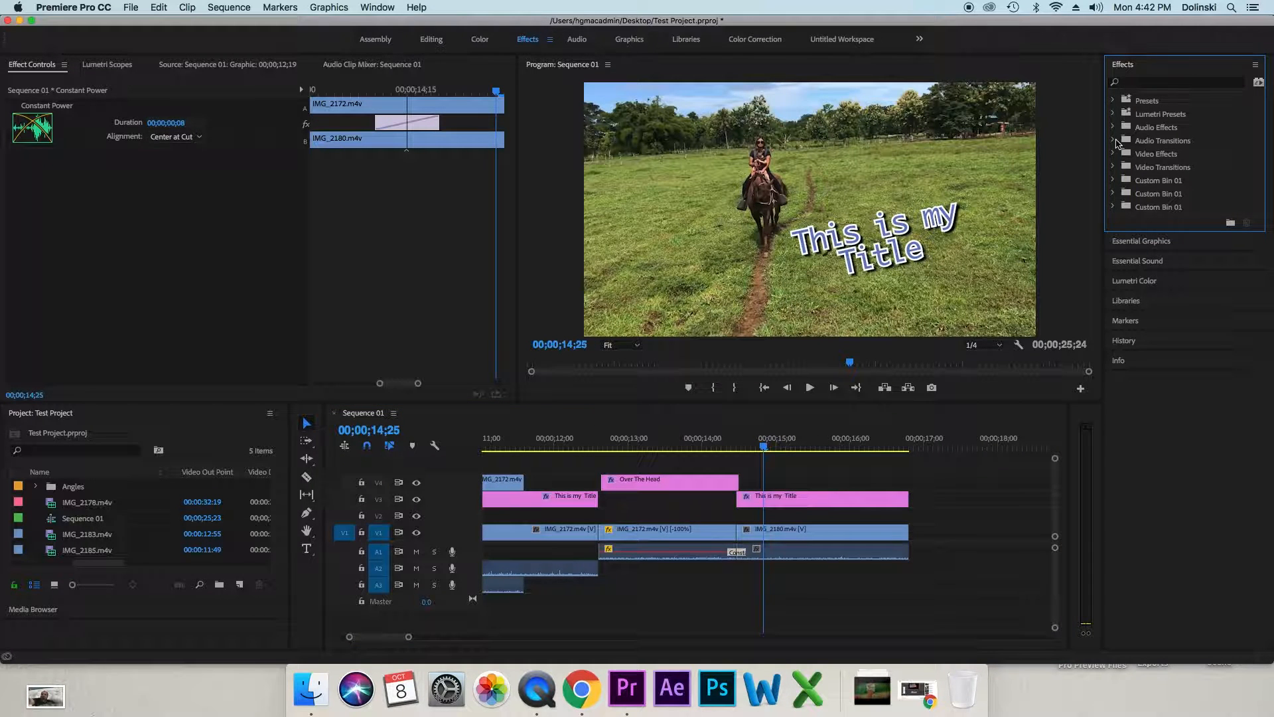
left_click(1114, 167)
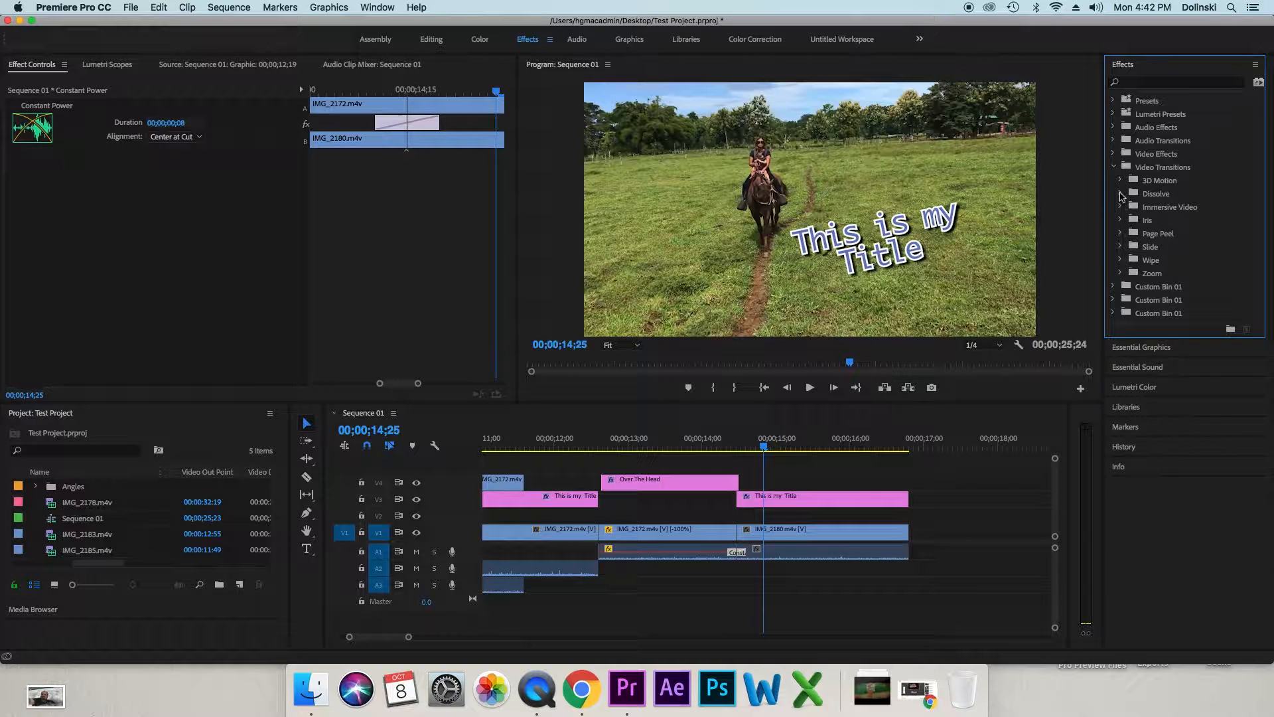
left_click(1120, 194)
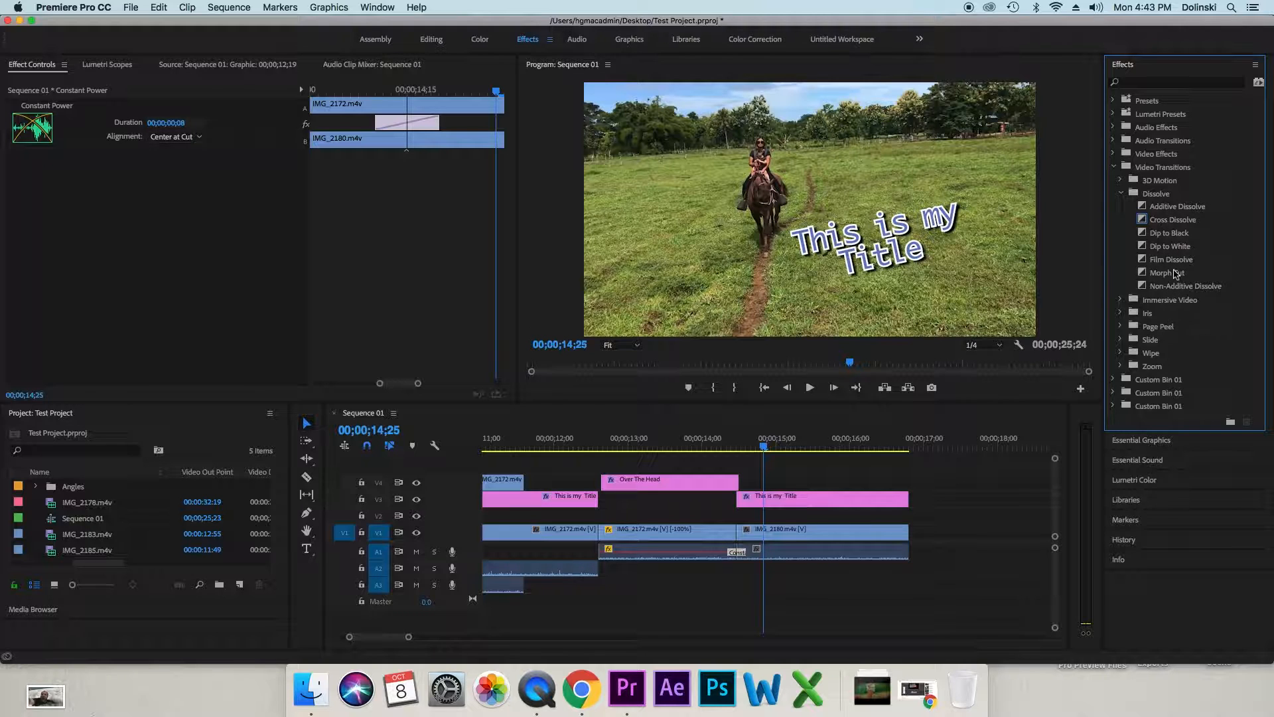
left_click(1166, 210)
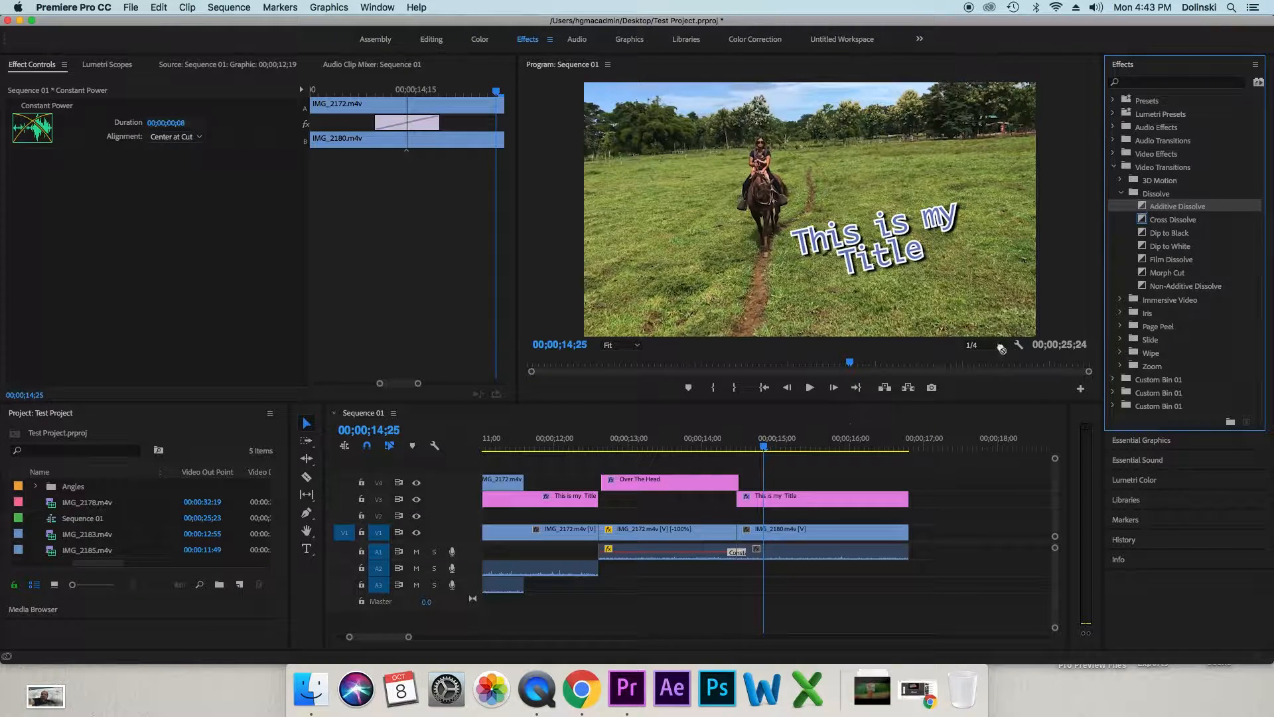
left_click_drag(1001, 349, 740, 544)
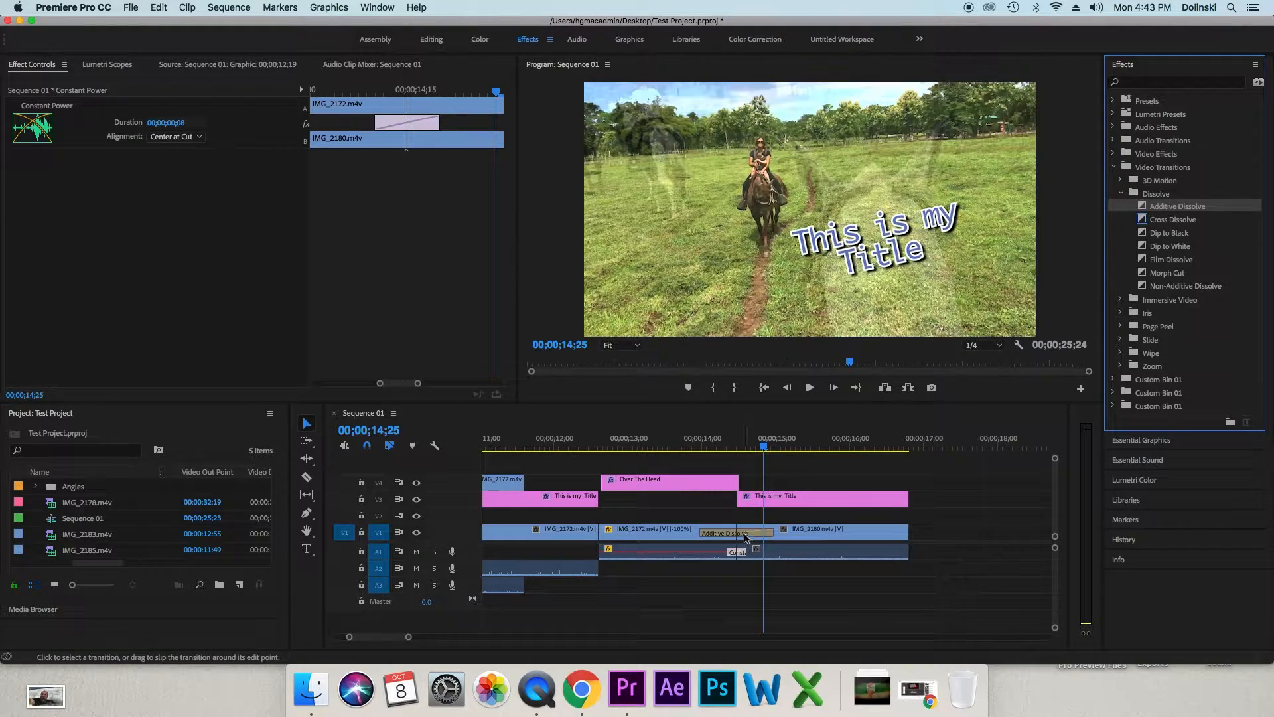
left_click(709, 449)
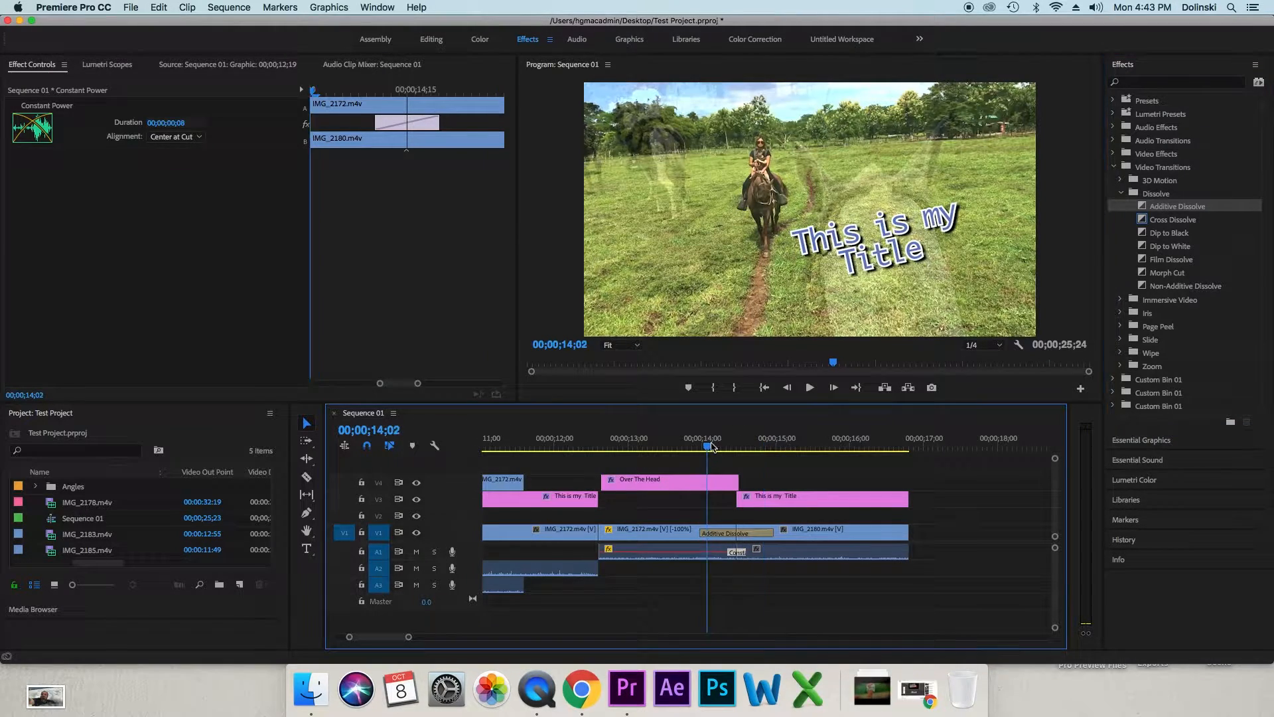
left_click_drag(710, 449, 736, 444)
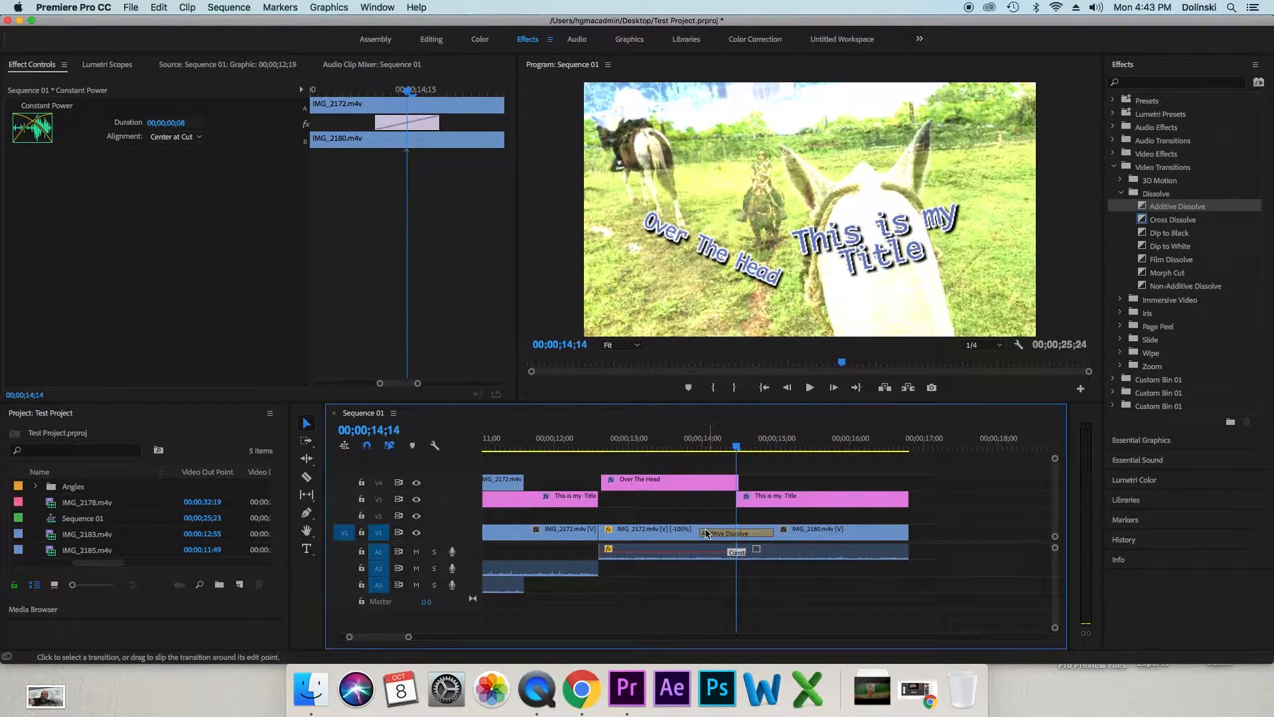
- Shorten the Additive Dissolve to 24 frames, preview it, and check its duration setting without changing it
left_click_drag(703, 532, 731, 533)
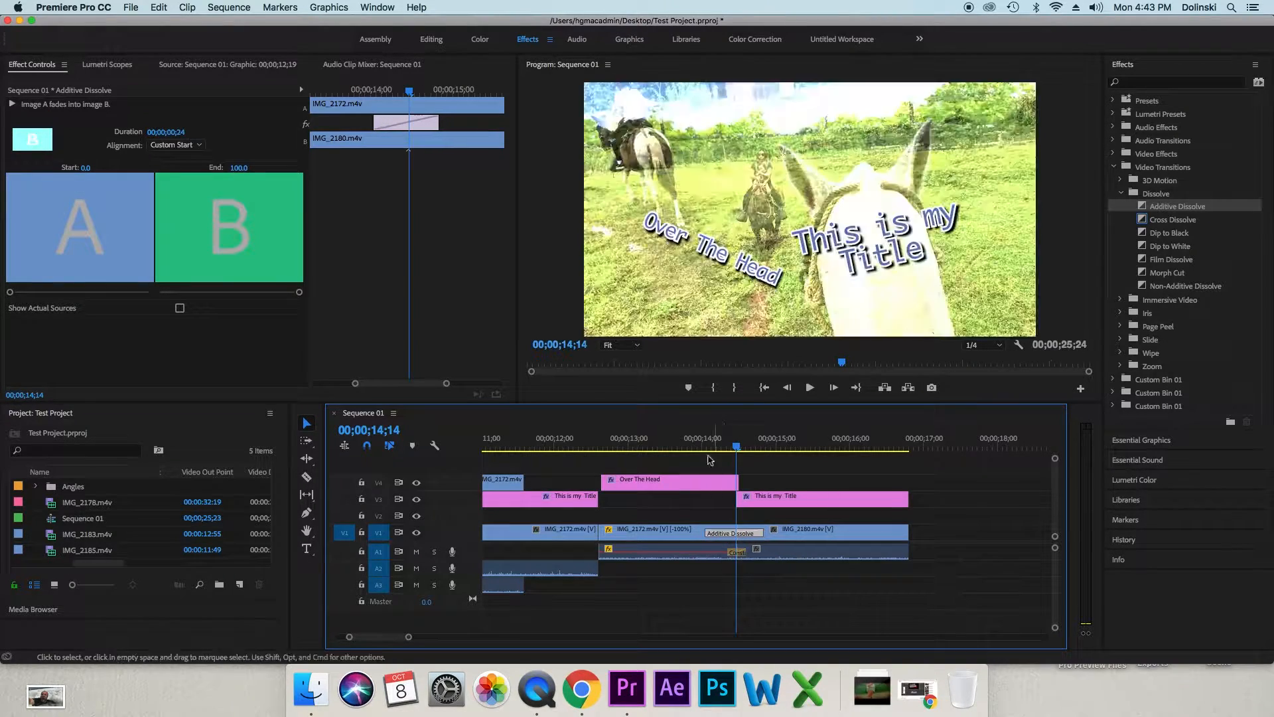
left_click_drag(706, 444, 731, 443)
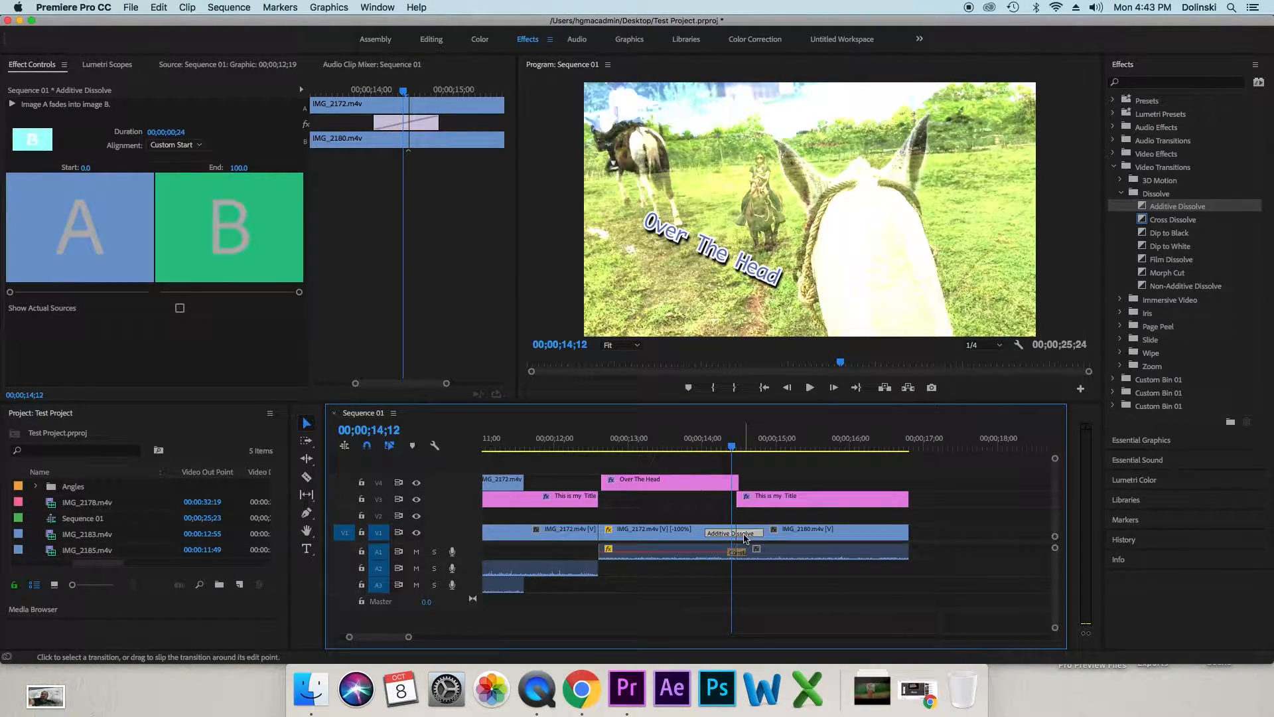
double_click(744, 535)
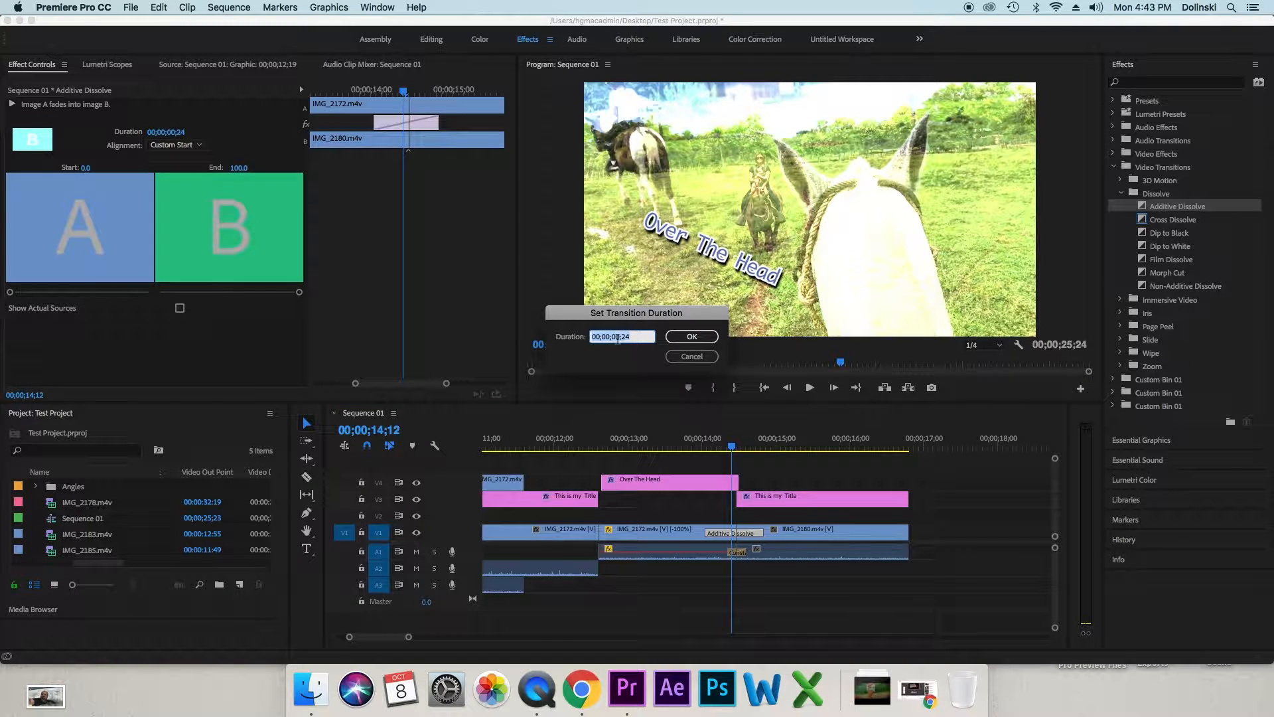
left_click(691, 359)
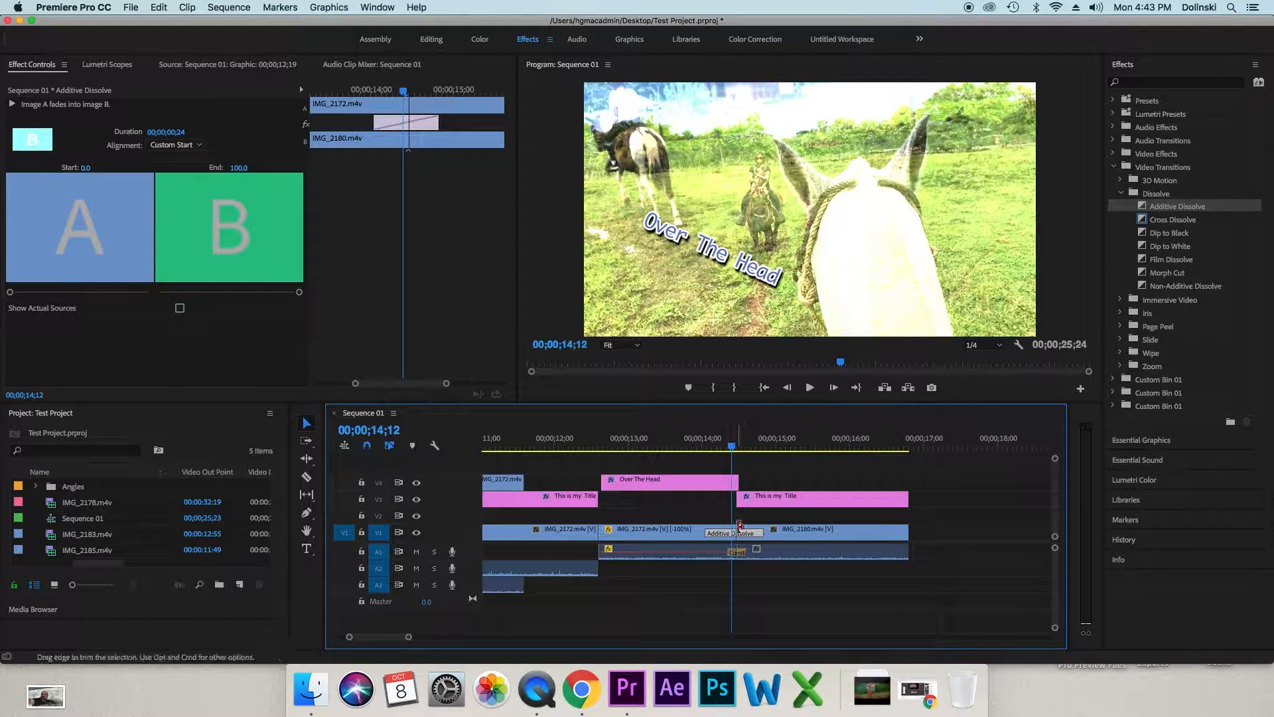
- Replace the Additive Dissolve at the V1 cut with a Push transition and scrub through it
key("Delete")
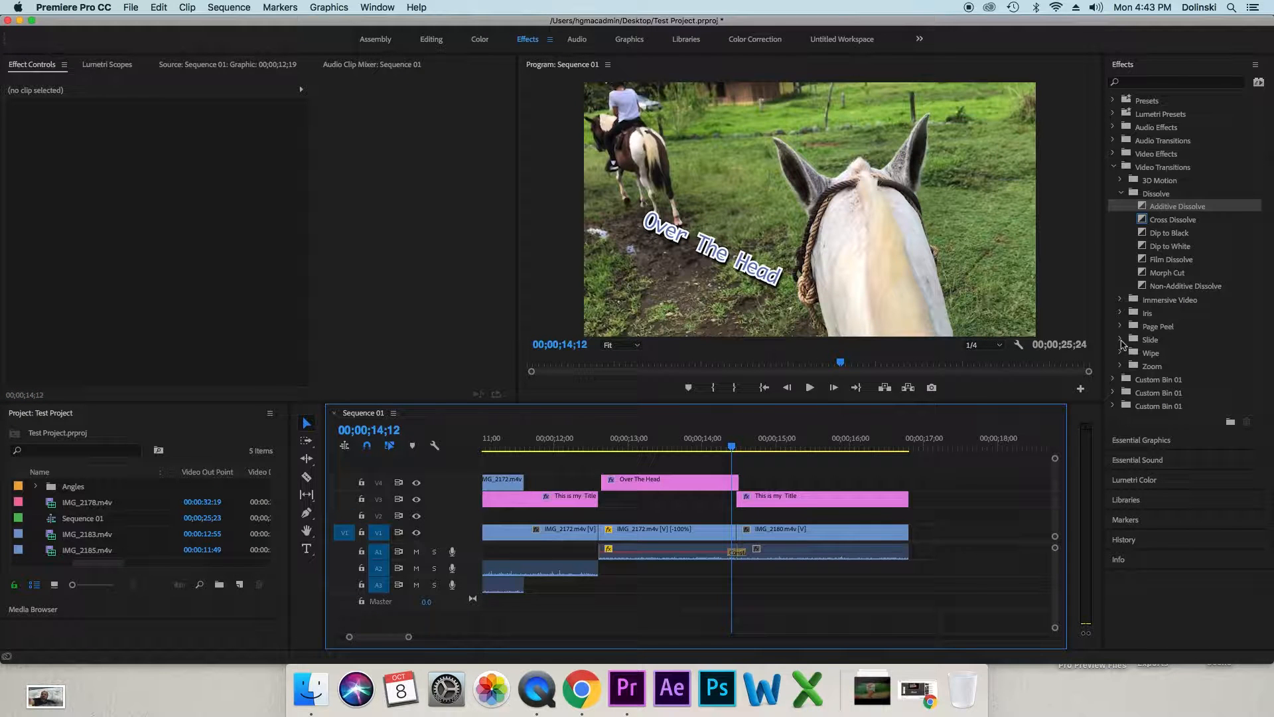
left_click(1122, 340)
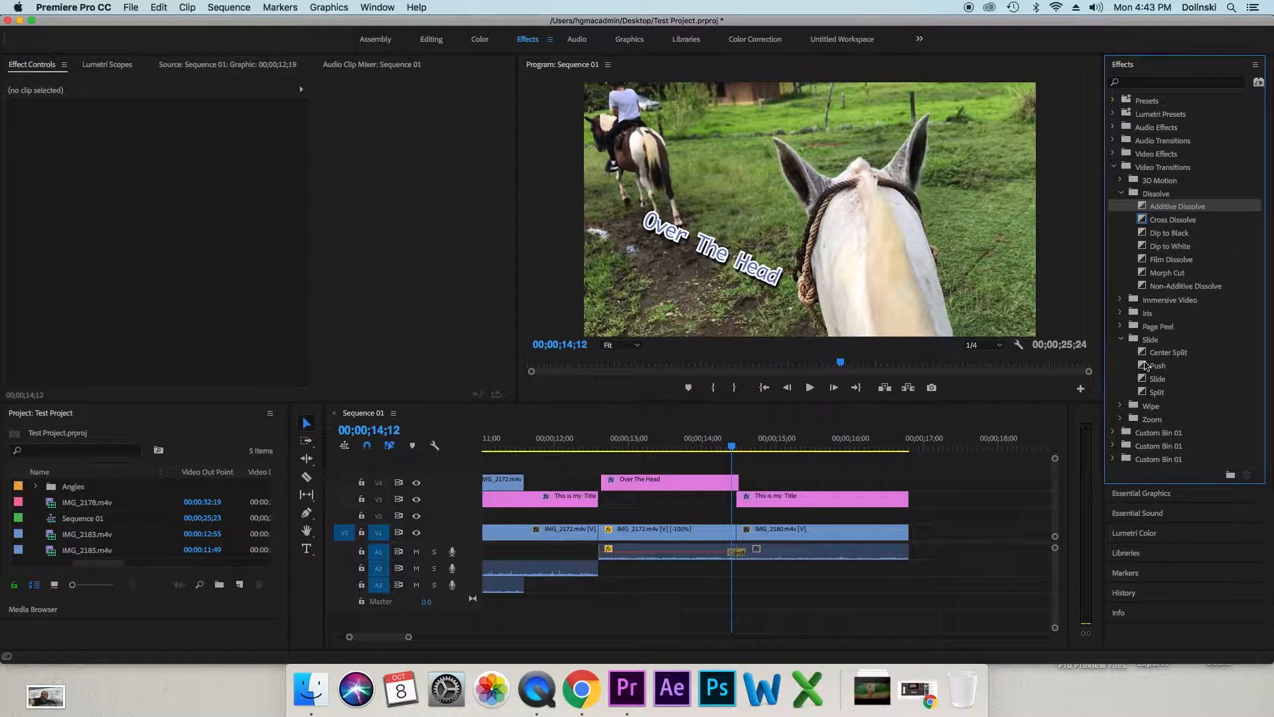
left_click_drag(1143, 367, 740, 536)
mouse_move(694, 450)
left_mouse_down()
mouse_move(777, 445)
mouse_move(690, 449)
left_mouse_up()
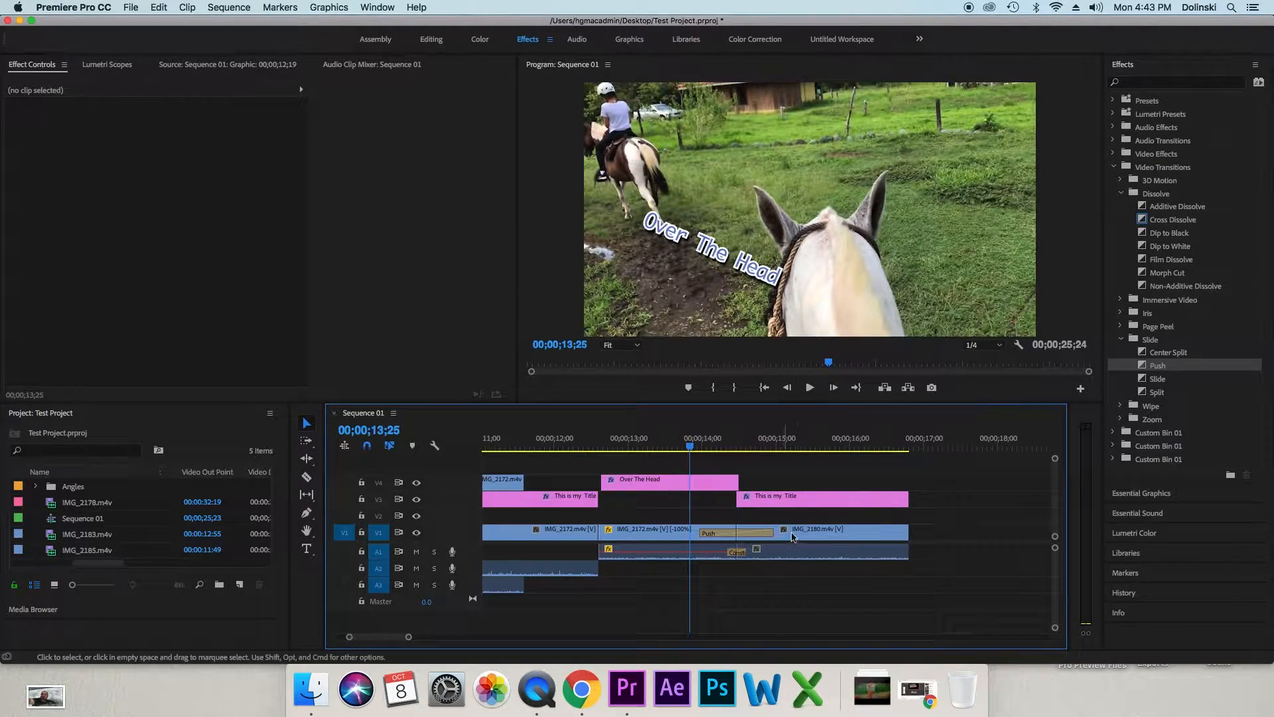
left_click(800, 538)
left_click(674, 534)
left_click(703, 446)
left_click_drag(706, 444, 732, 445)
- Set the Push transition's border width to 14.8
left_click(727, 535)
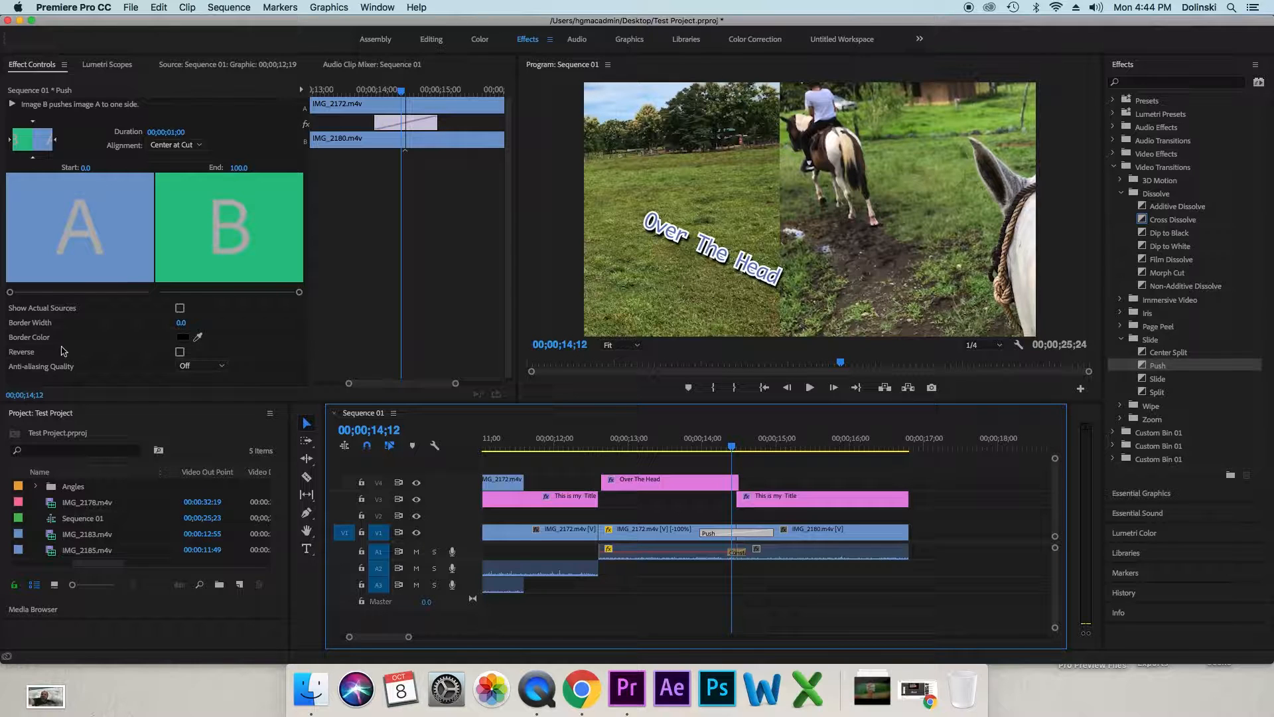
left_click(179, 324)
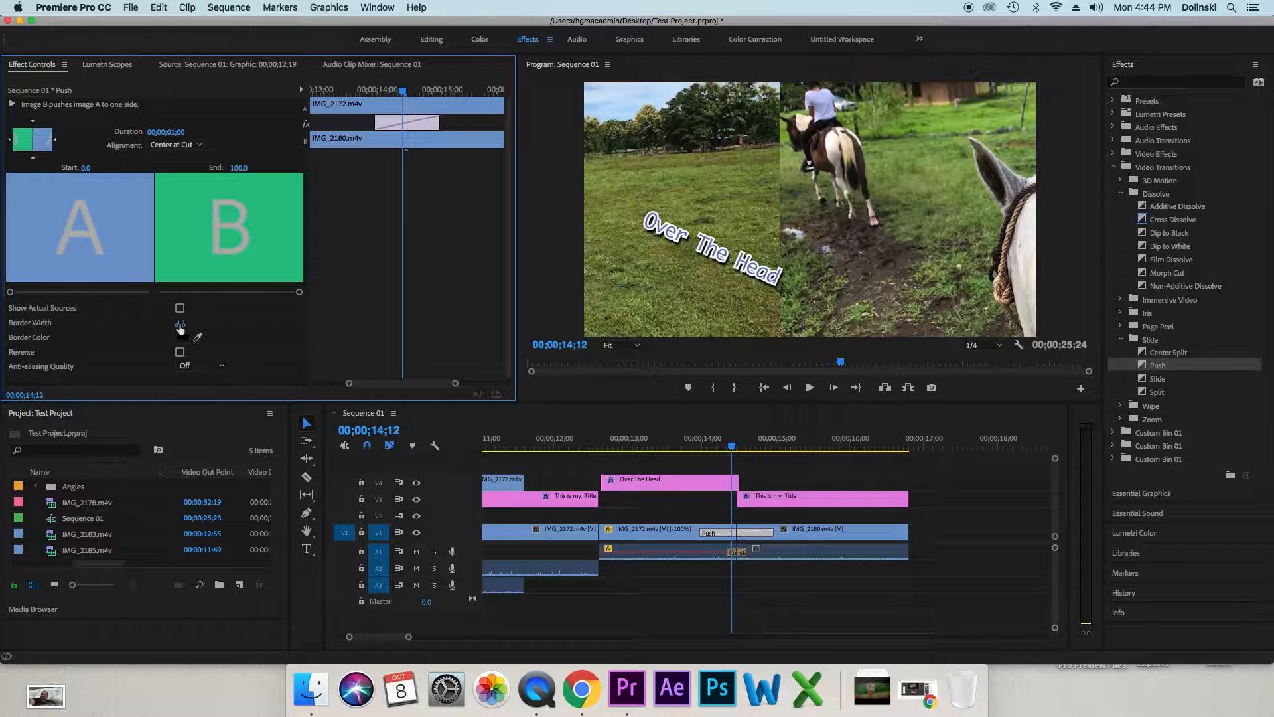
left_click_drag(181, 323, 174, 323)
left_click_drag(187, 324, 409, 334)
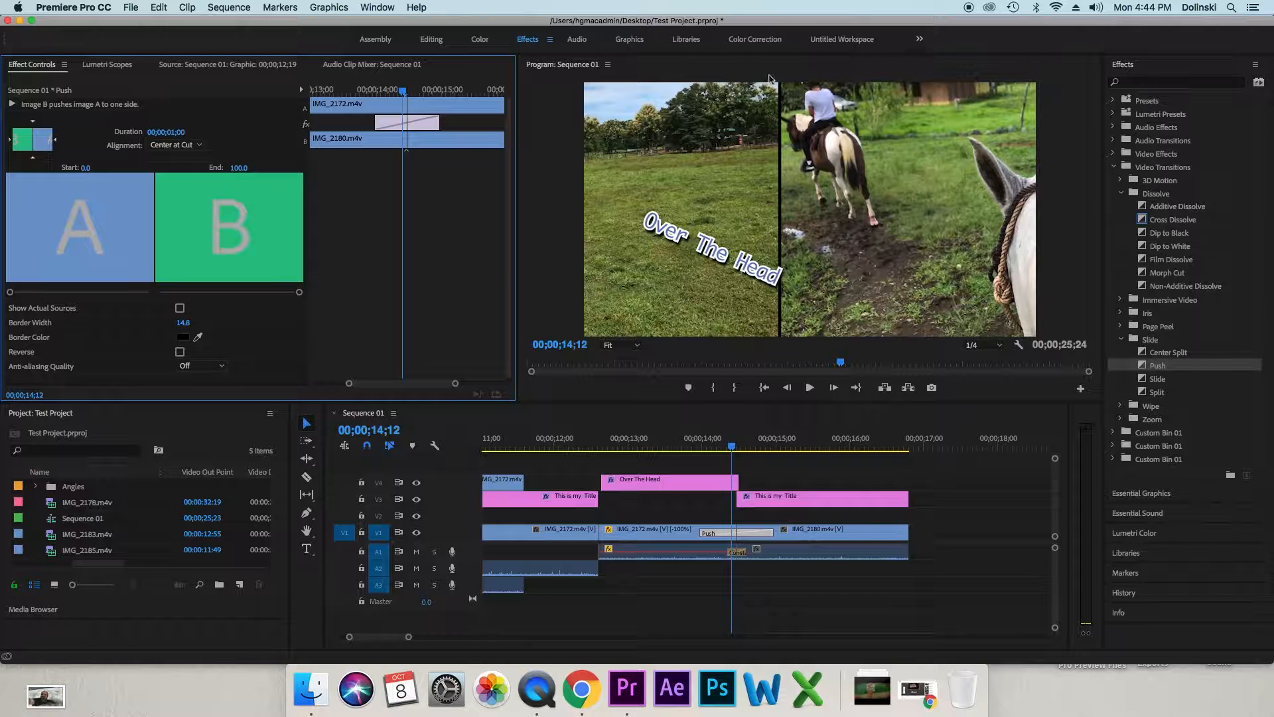
mouse_move(731, 446)
left_mouse_down()
mouse_move(688, 446)
mouse_move(757, 444)
mouse_move(734, 442)
left_mouse_up()
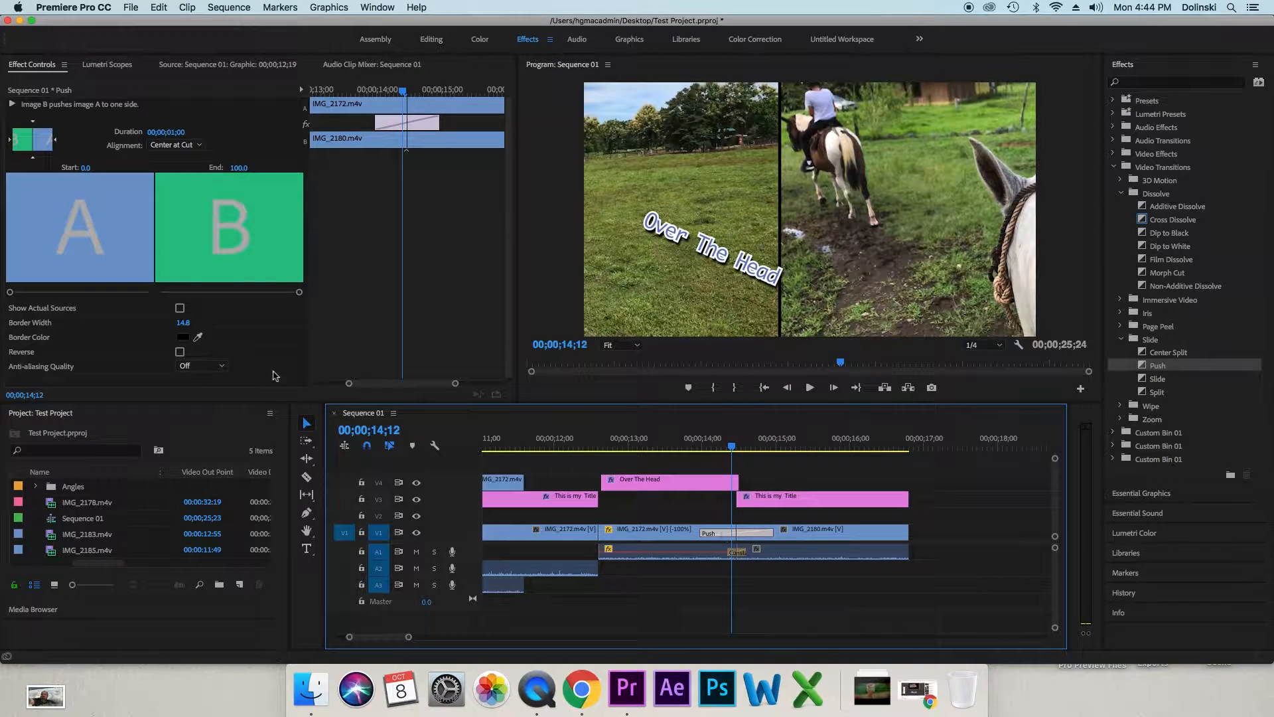
- Change the Push transition's border color to dark green, 0C2C0B
left_click(185, 338)
mouse_move(615, 246)
left_mouse_down()
mouse_move(671, 241)
mouse_move(673, 218)
mouse_move(610, 189)
left_mouse_up()
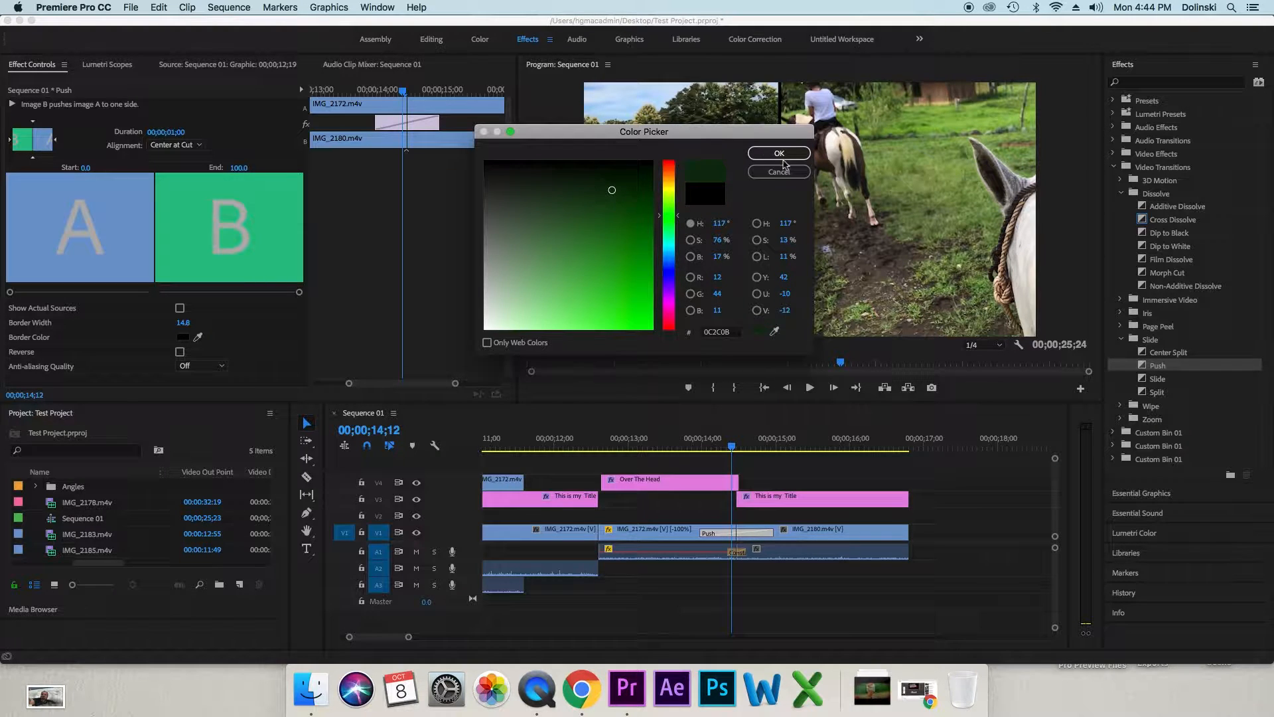
left_click(784, 158)
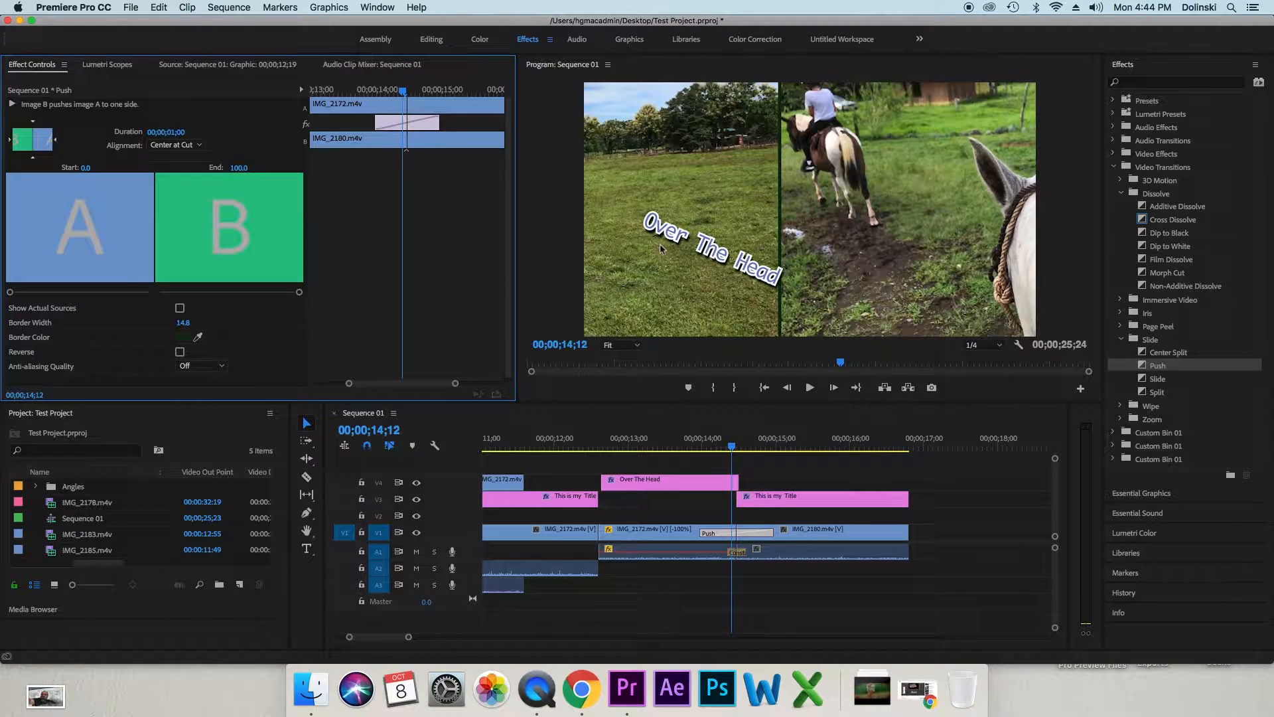
- Try reversing the Push transition, preview it, and restore the original direction
left_click(179, 352)
left_click(715, 443)
mouse_move(717, 444)
left_mouse_down()
mouse_move(783, 438)
mouse_move(705, 440)
mouse_move(720, 441)
left_mouse_up()
left_click(180, 352)
mouse_move(696, 444)
left_mouse_down()
mouse_move(775, 445)
mouse_move(720, 444)
left_mouse_up()
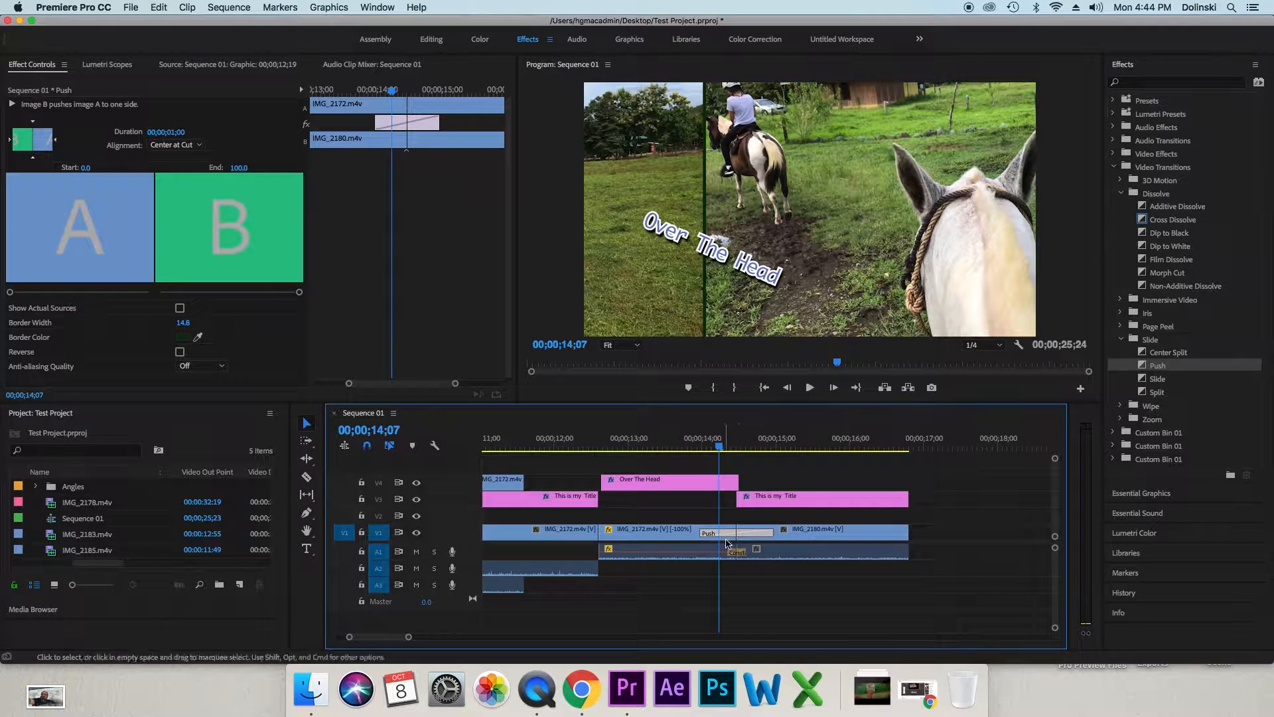
- Apply the Highpass audio effect to the first clip on A1 and place the playhead within that clip
left_click_drag(408, 638, 432, 639)
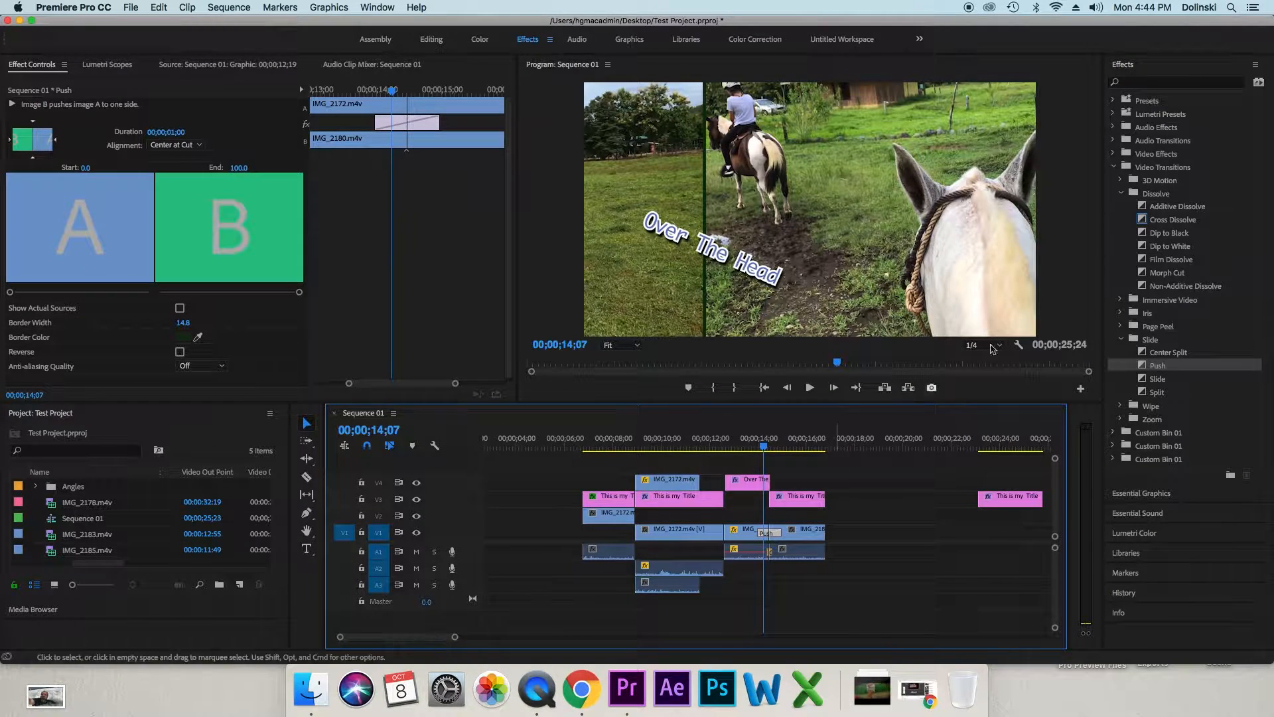
left_click(1114, 168)
left_click(1114, 128)
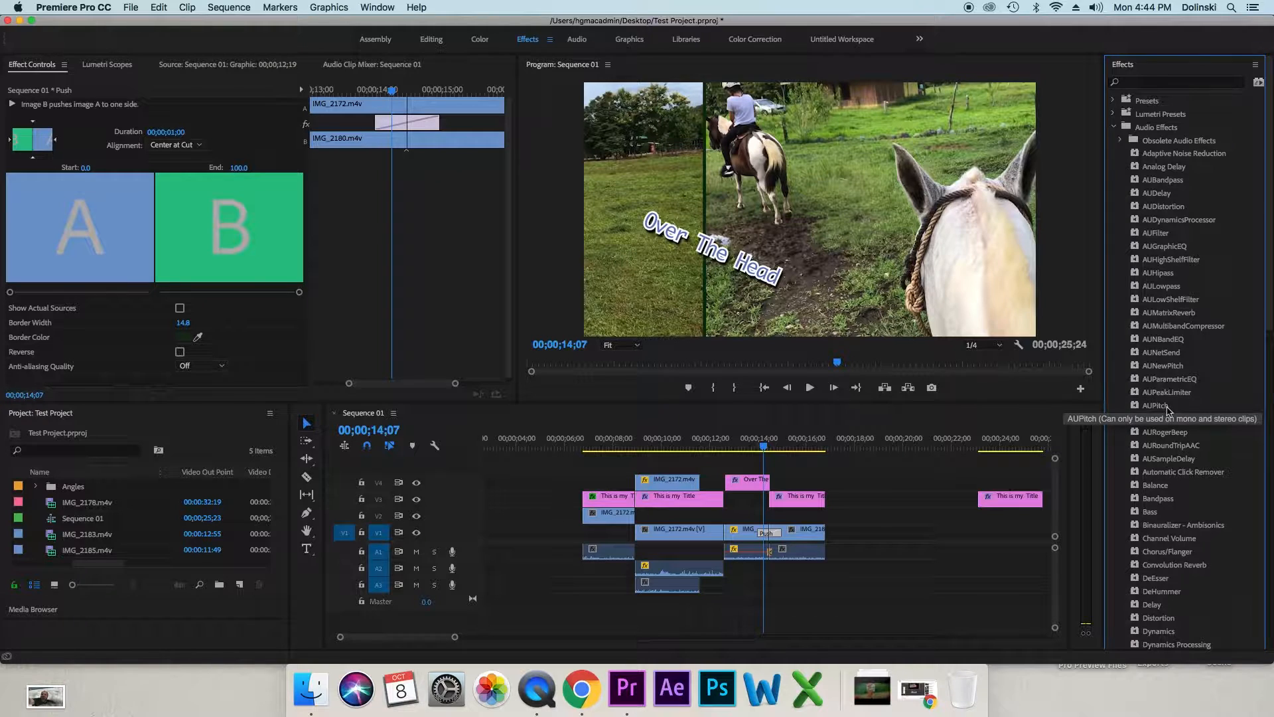
scroll(1168, 409, "down", 10)
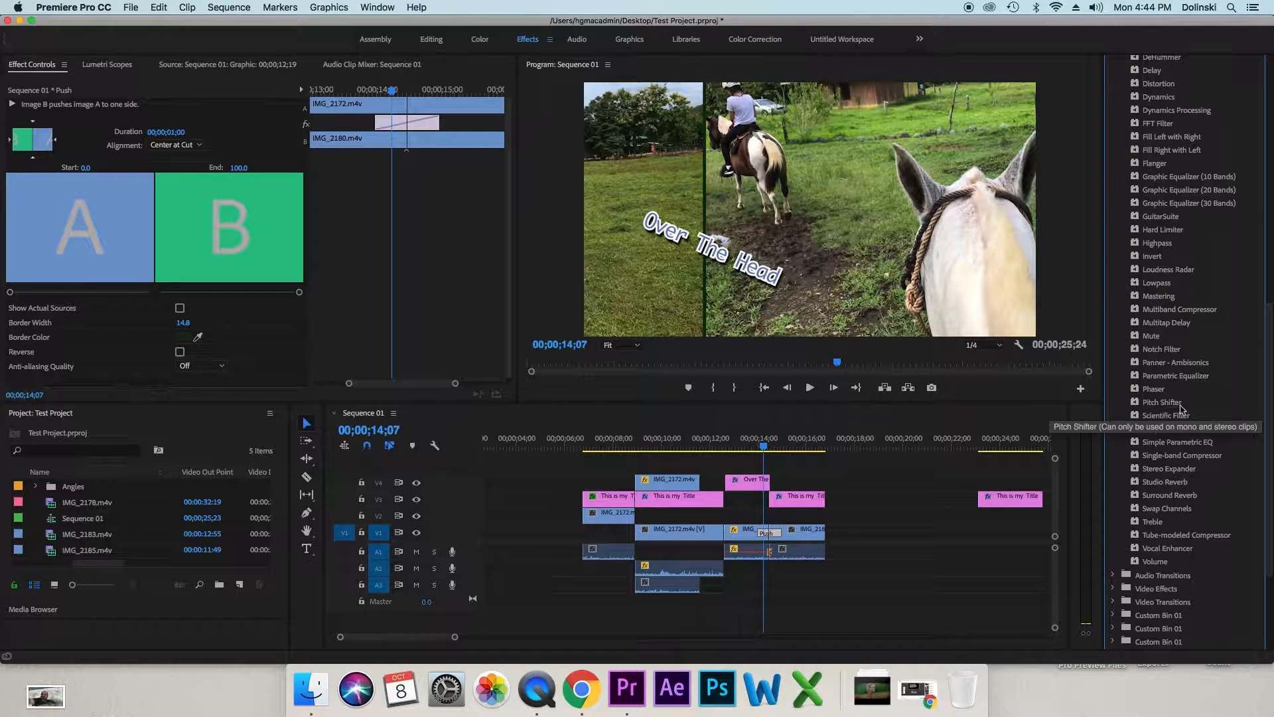
scroll(1189, 412, "up", 7)
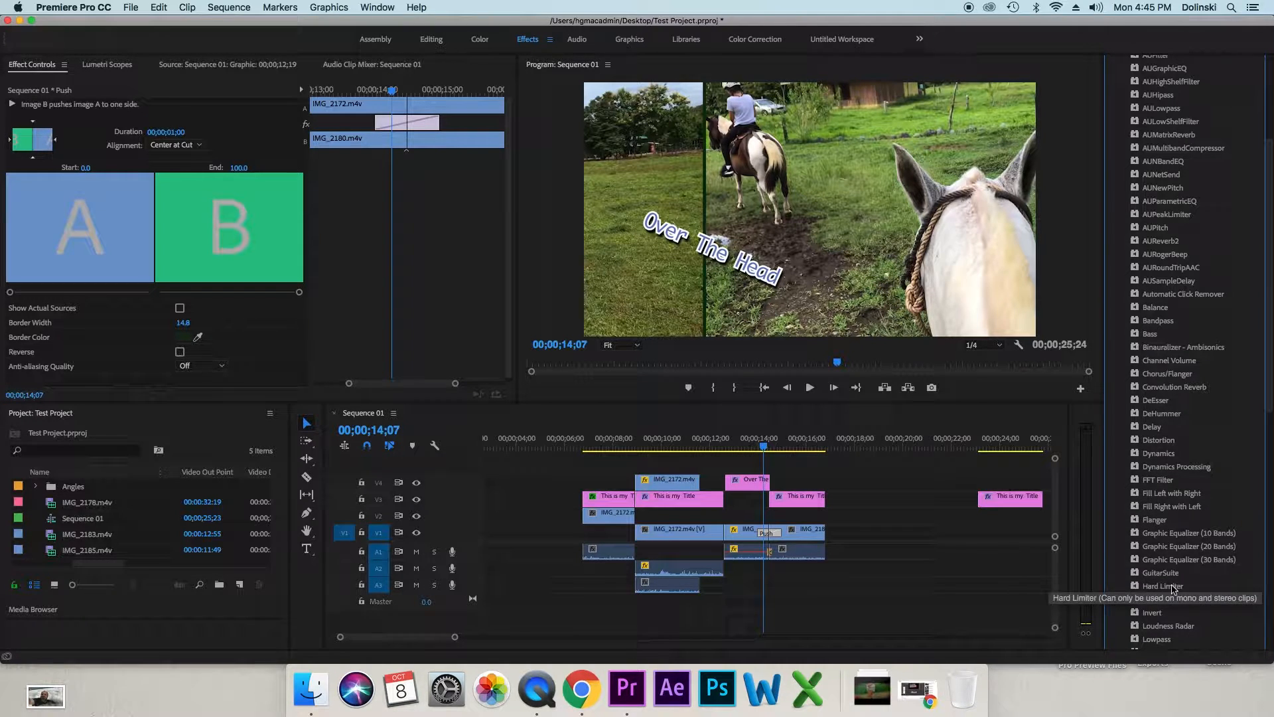
left_click(1135, 601)
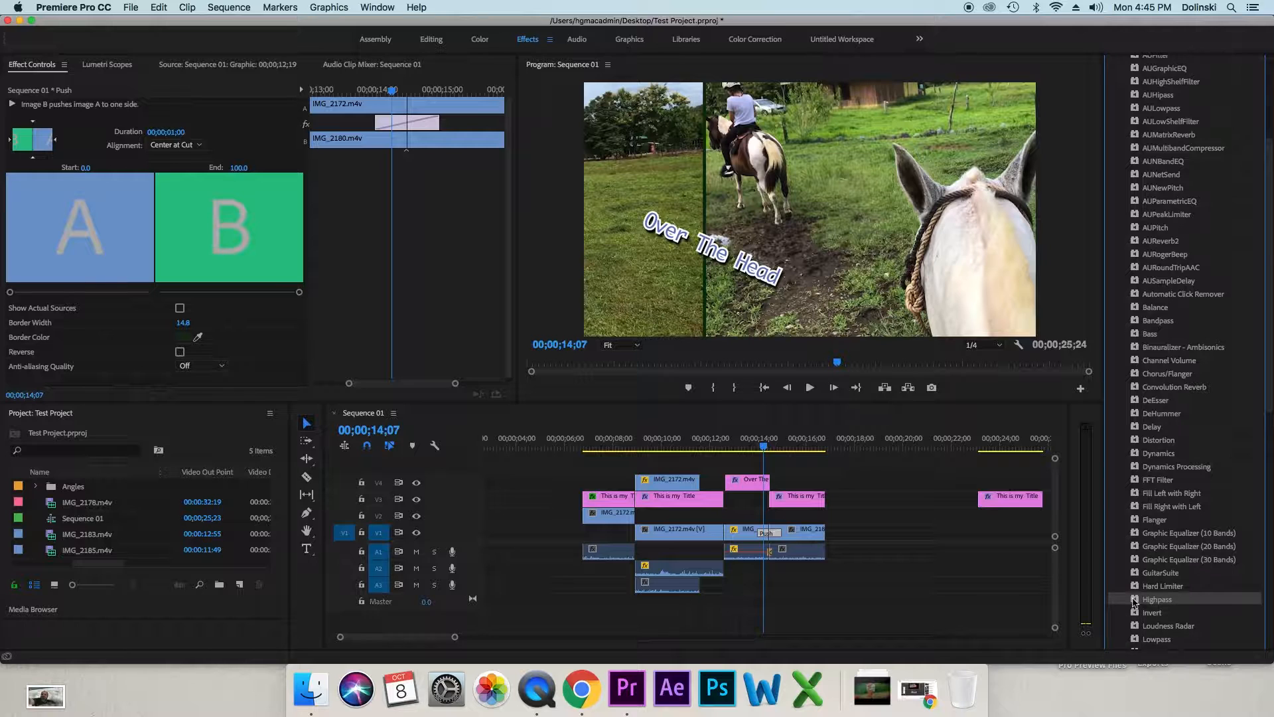
left_click_drag(1135, 602, 601, 563)
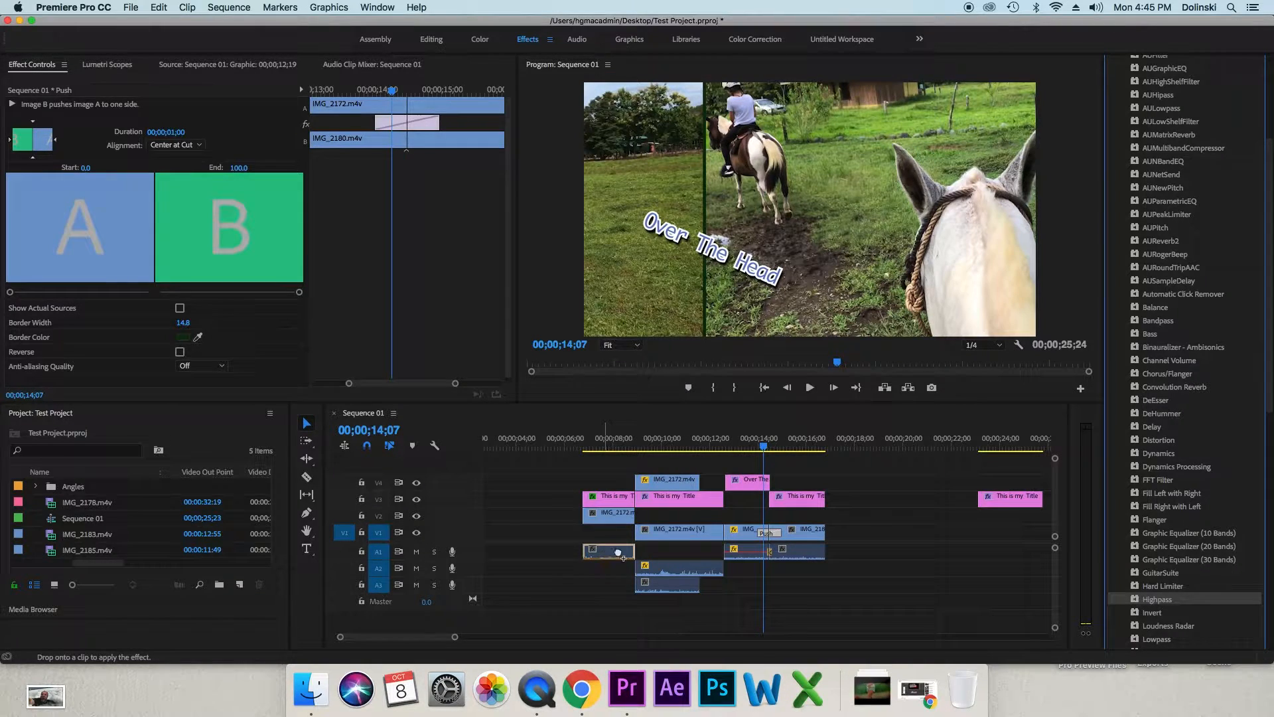
left_click(603, 443)
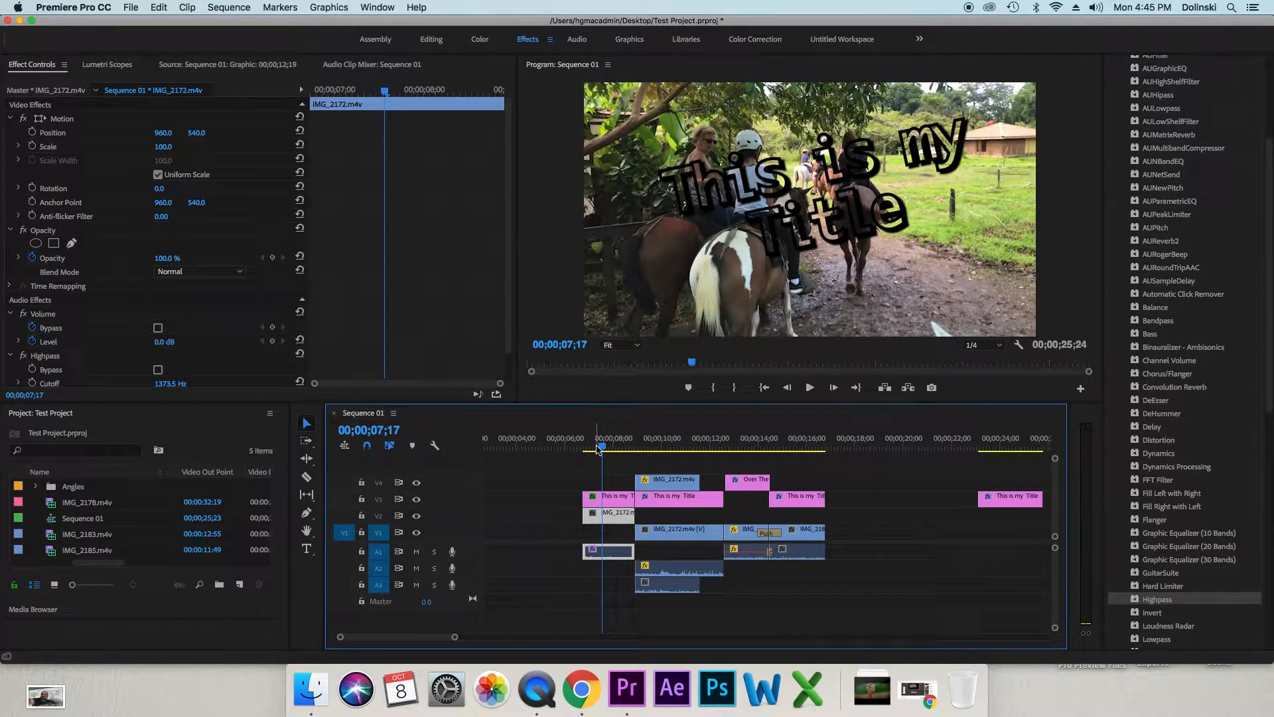
- Adjust the audio gain of the first clip on A1 by 16 dB
right_click(610, 560)
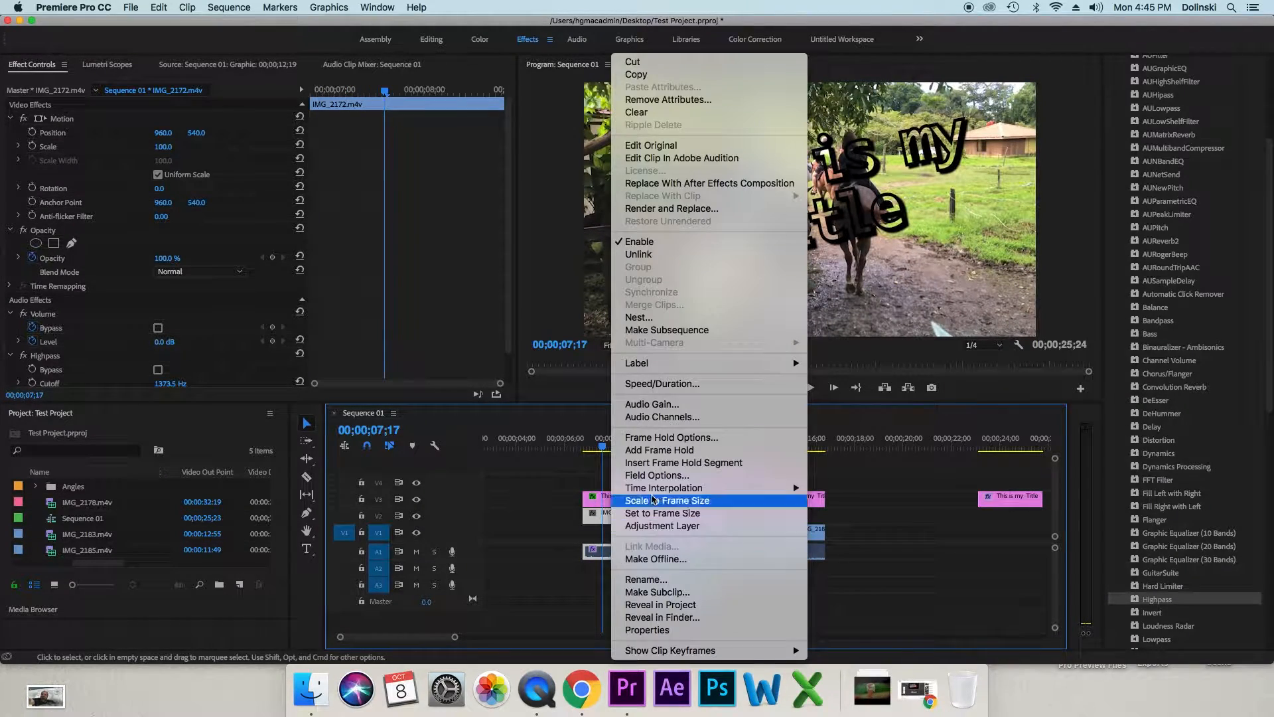
left_click(656, 405)
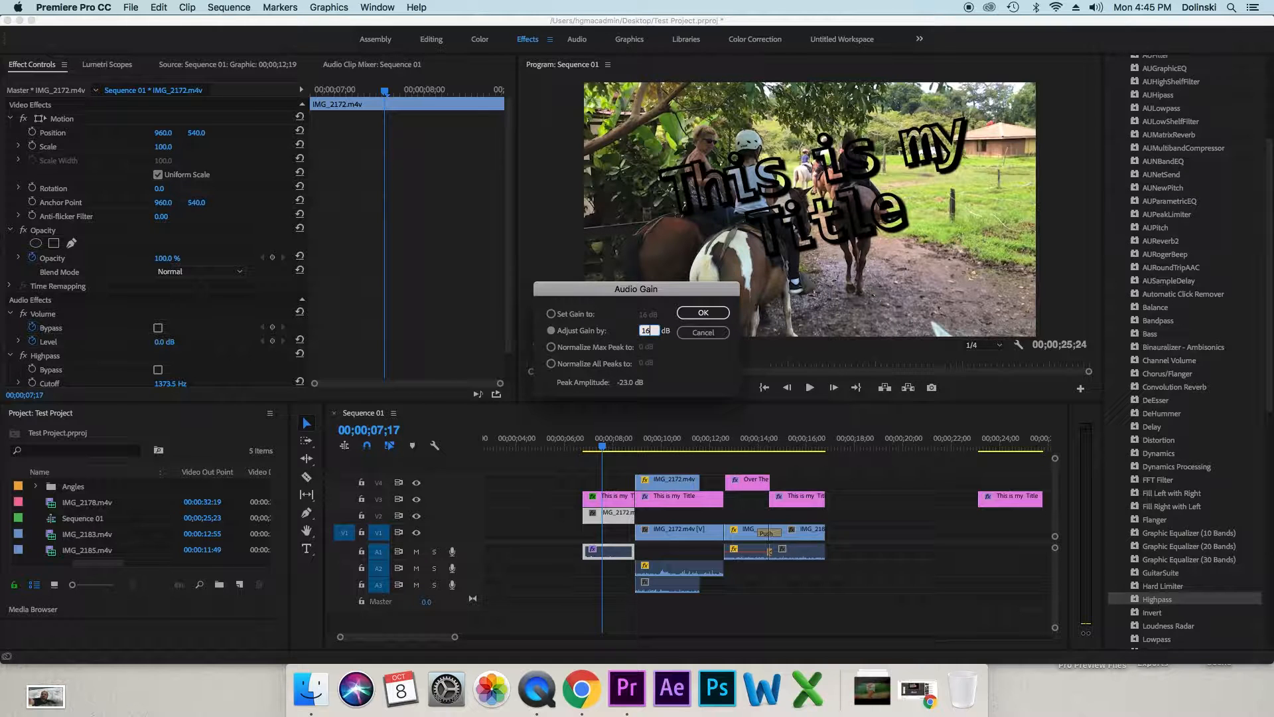
left_click(703, 313)
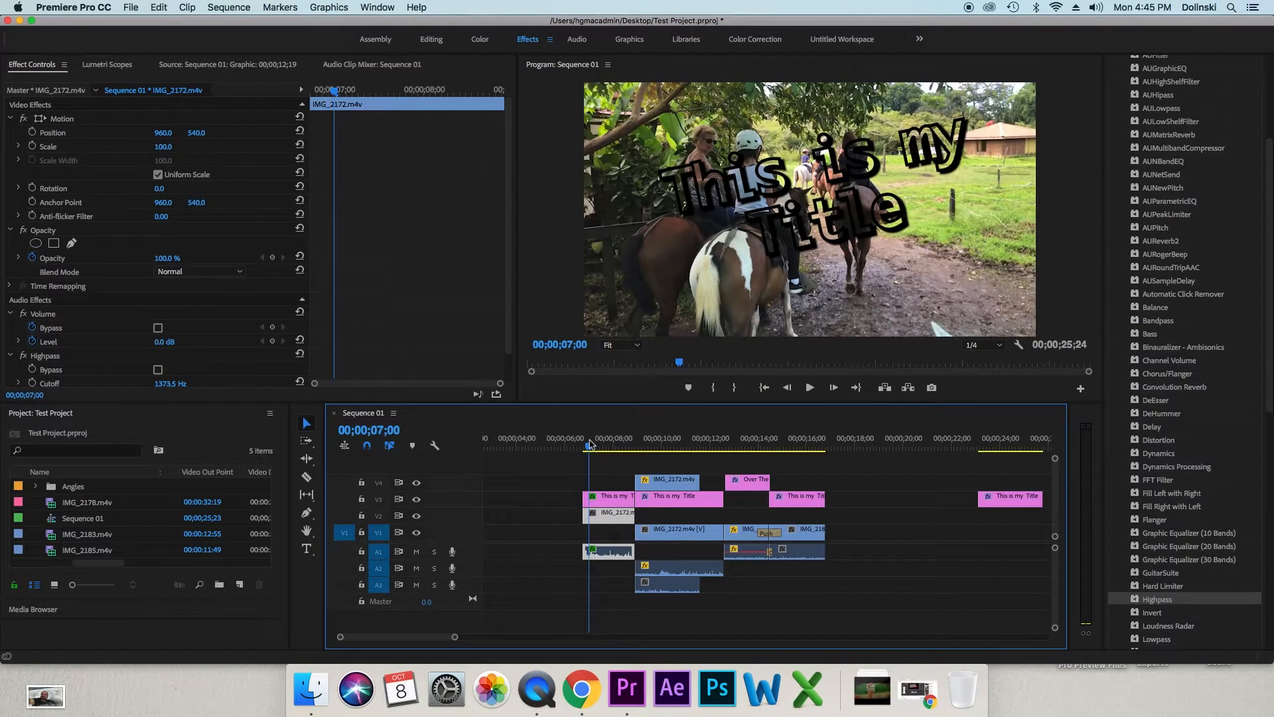
- Play the first clip twice to hear its sound at the adjusted gain, and return the playhead to within the clip
left_click(591, 445)
left_click(810, 388)
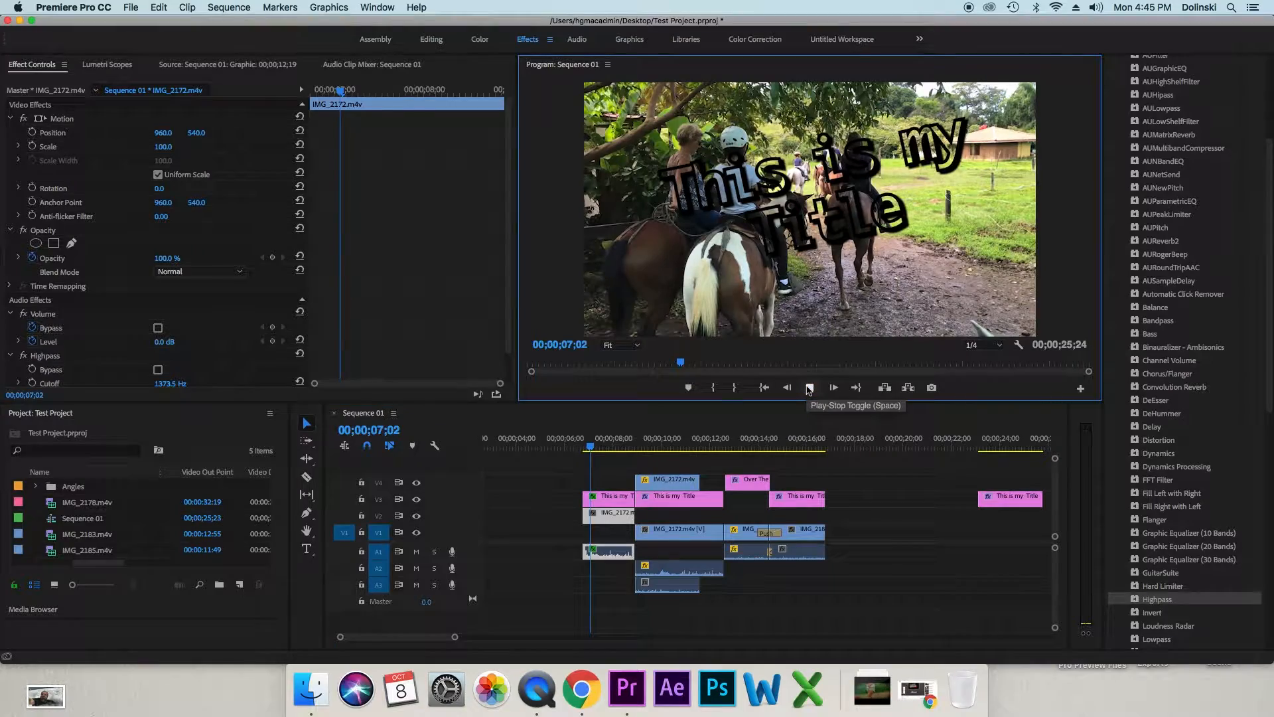
left_click(809, 388)
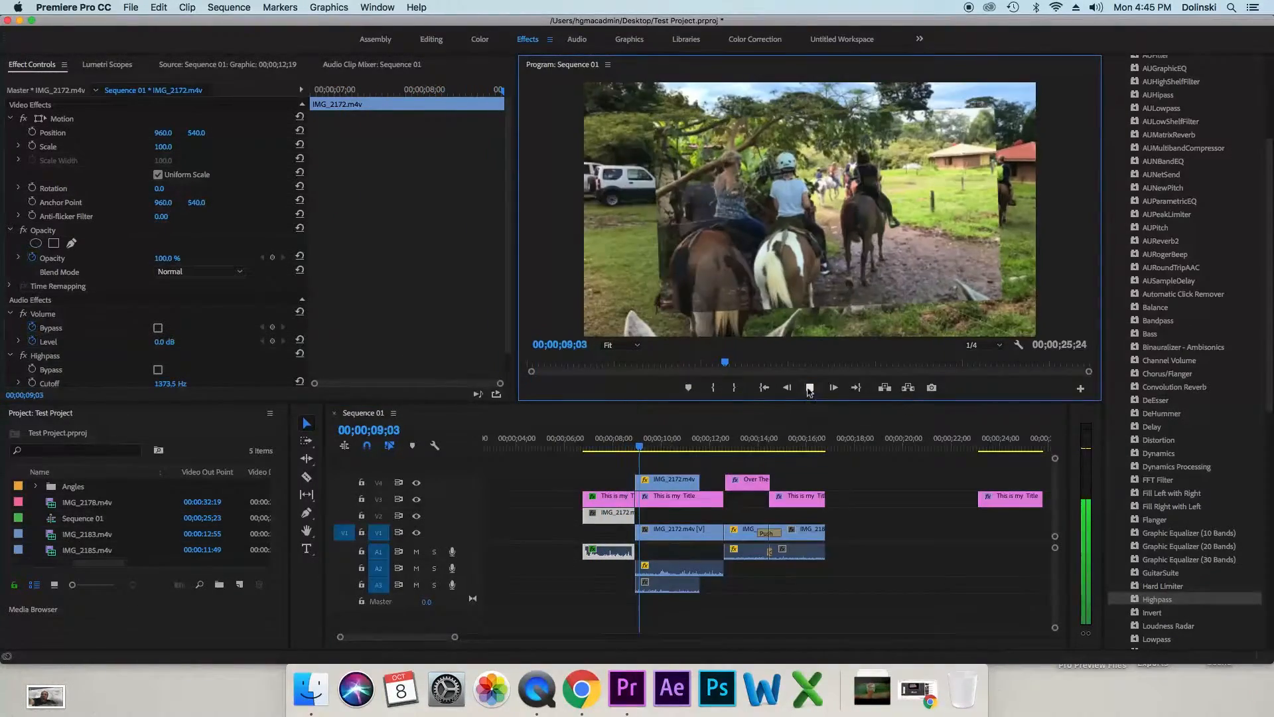
left_click(584, 445)
left_click(810, 388)
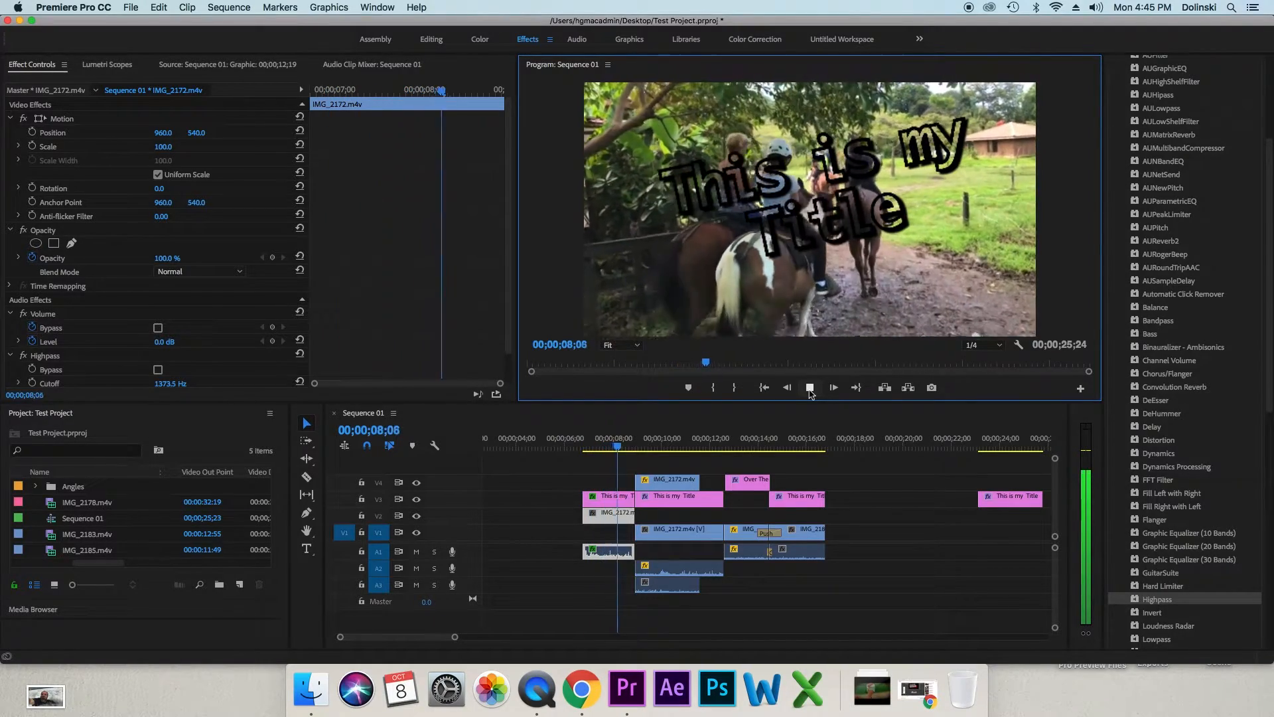
left_click(809, 388)
left_click(610, 447)
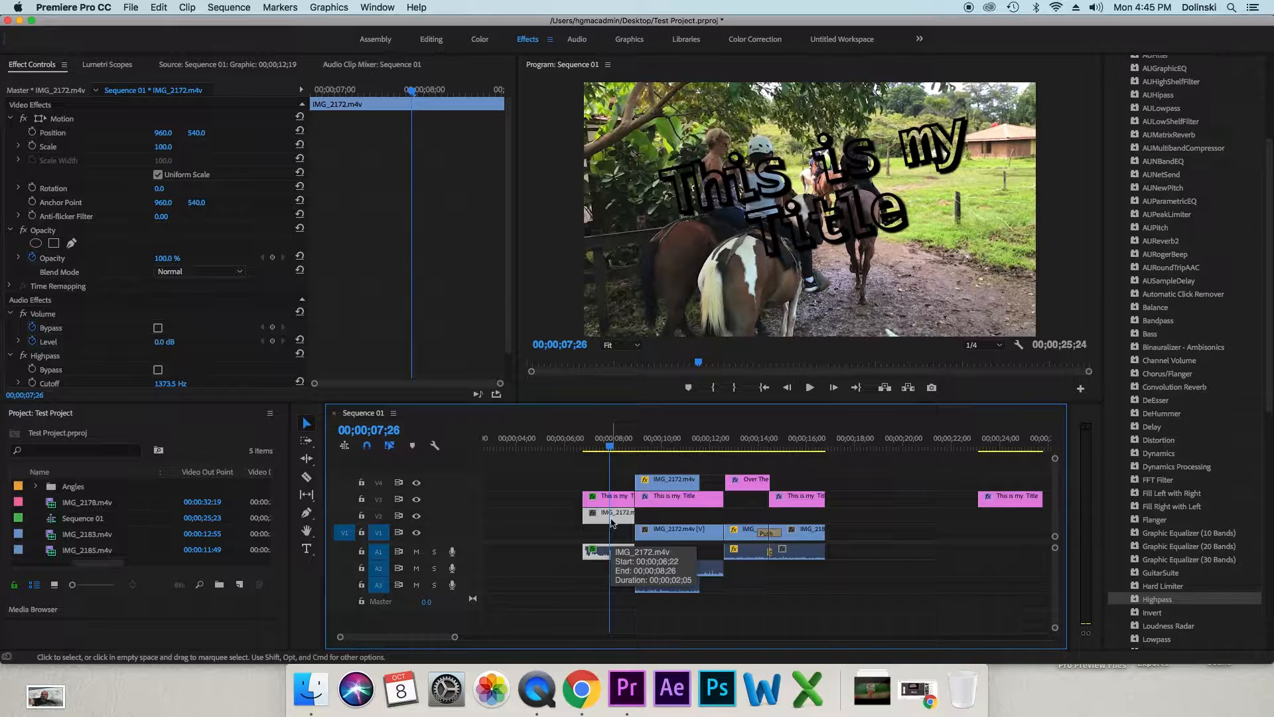
left_click(606, 443)
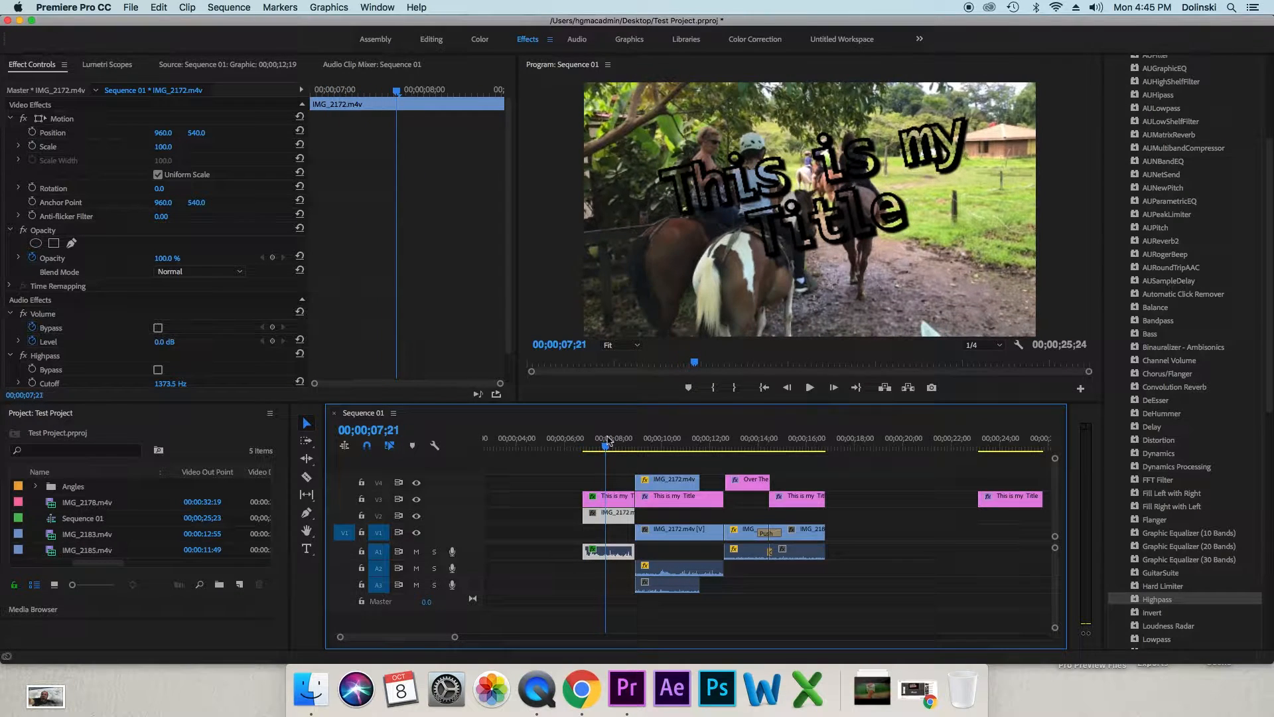
- Lower the Highpass cutoff to 178.0 Hz, listen to the clip twice, and return the playhead to within it
scroll(457, 271, "down", 4)
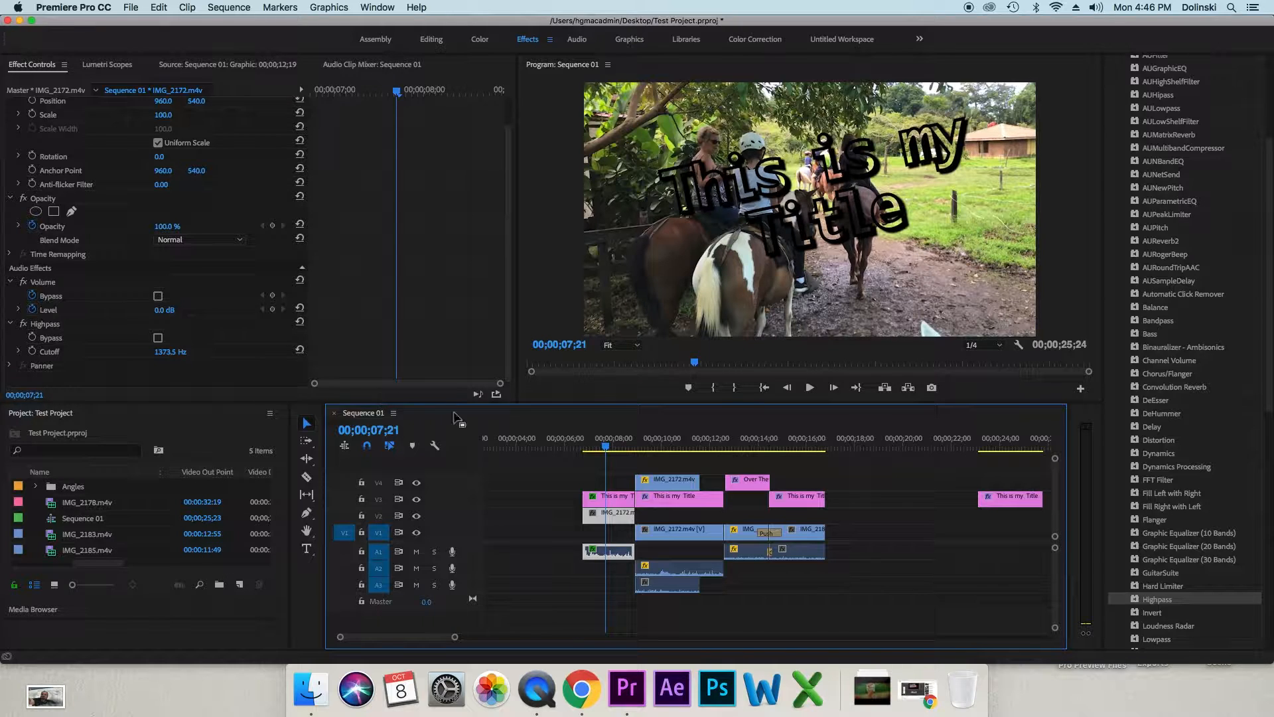
left_click_drag(163, 352, 136, 352)
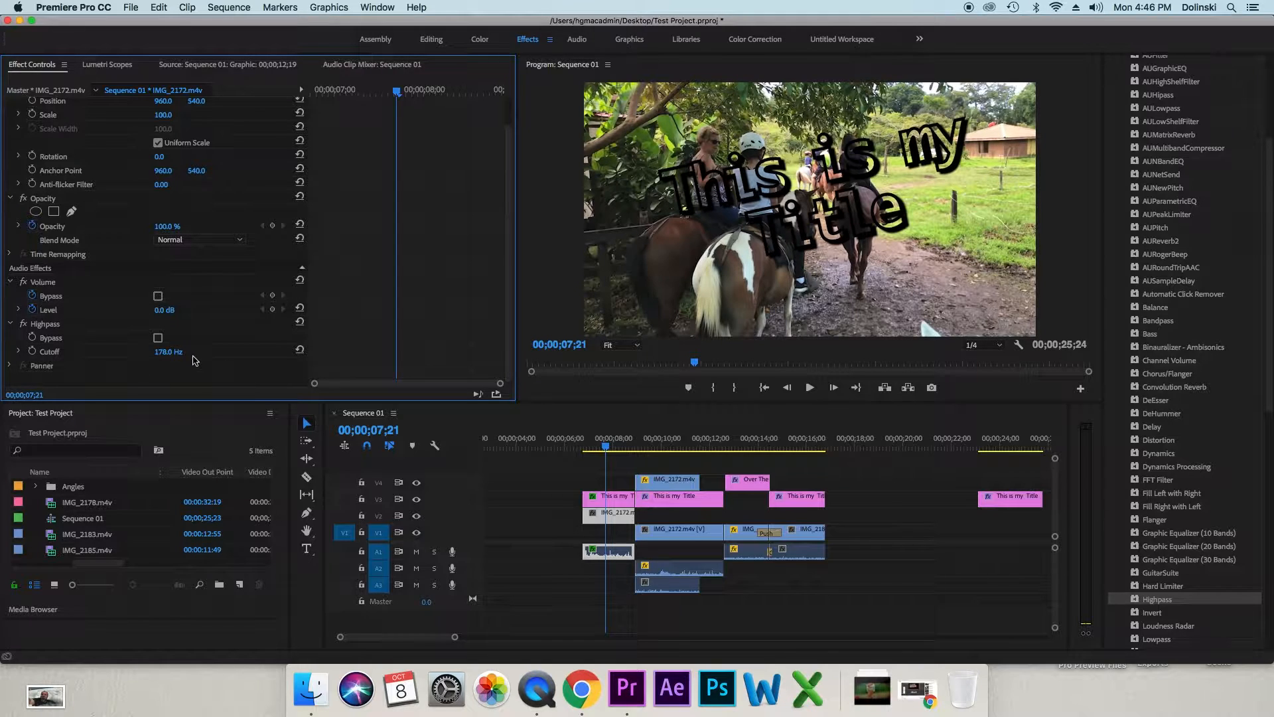
left_click(592, 440)
left_click(811, 388)
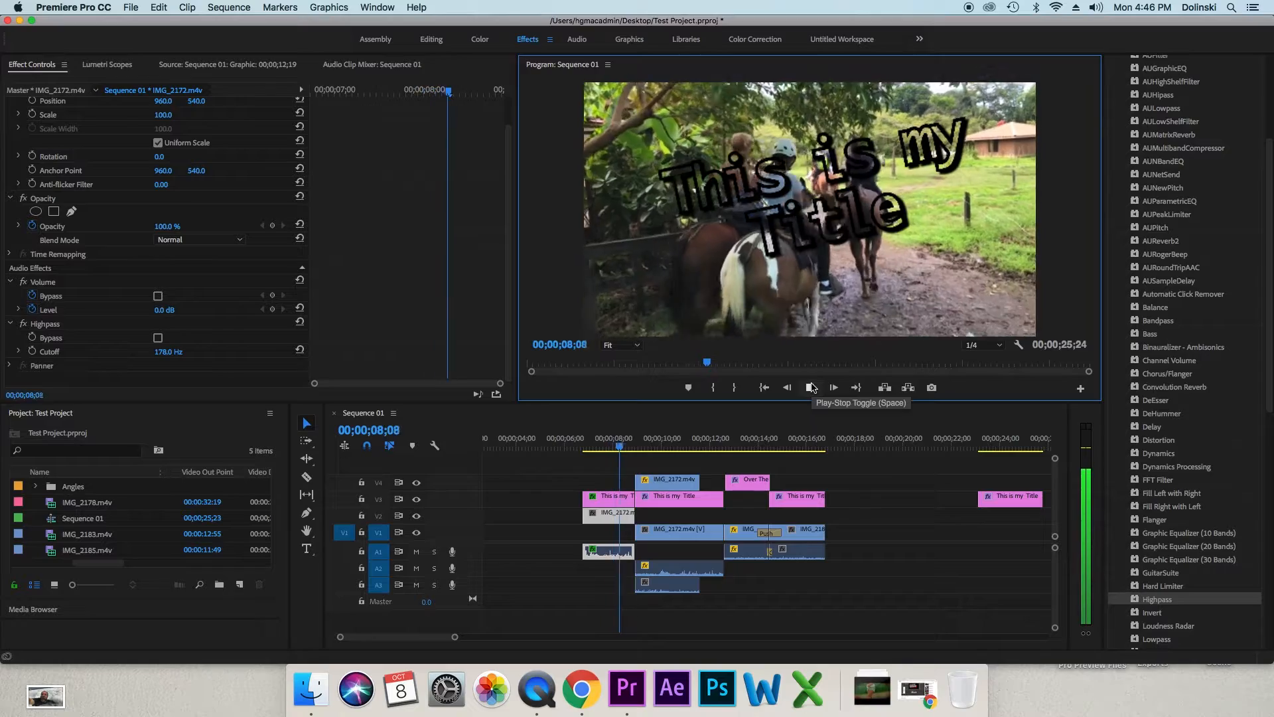
left_click(811, 388)
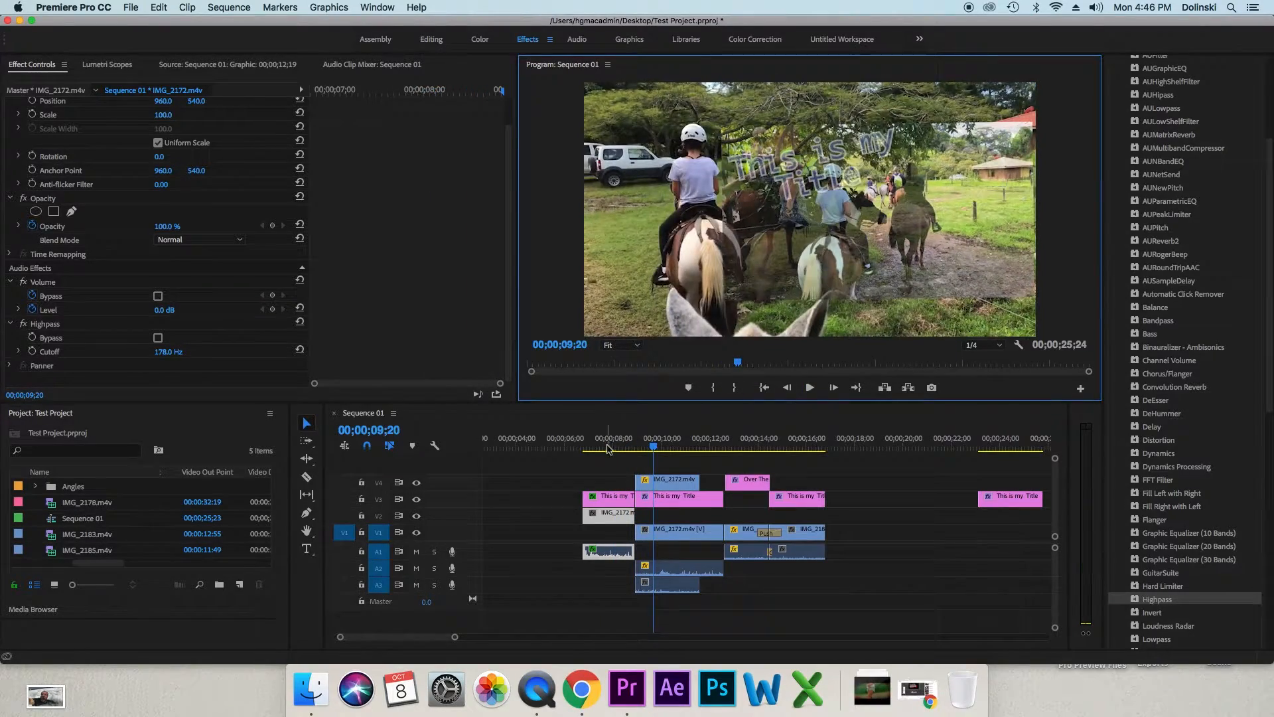
left_click(604, 446)
left_click(810, 387)
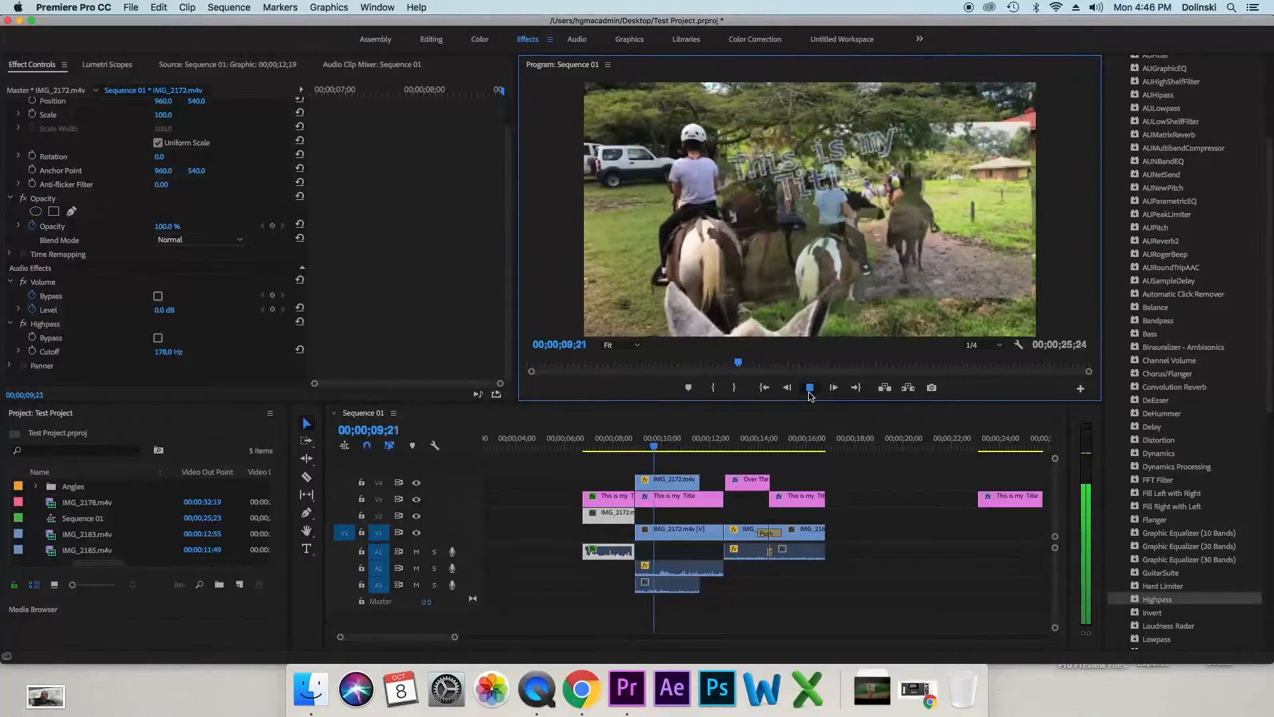
left_click(809, 388)
left_click_drag(587, 458, 607, 452)
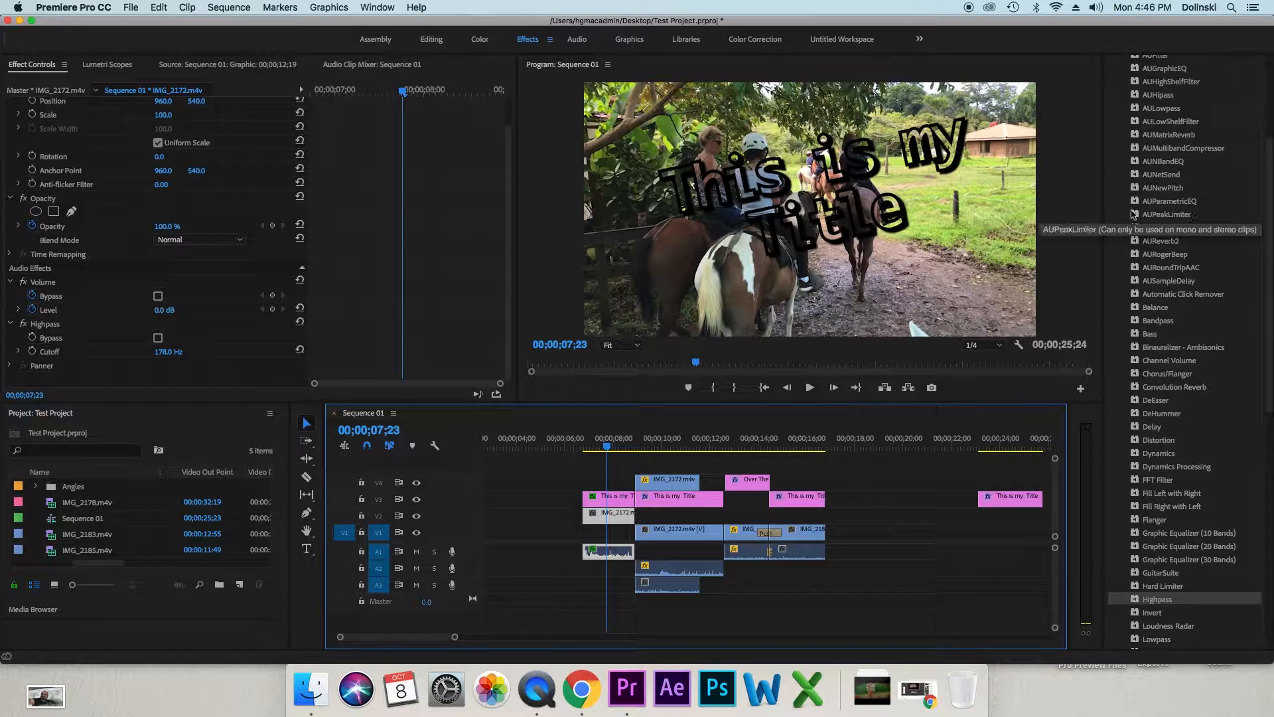
- Try adding the AUParametricEQ effect to the clip, show its individual parameters, and remove the effect
left_click_drag(1136, 203, 129, 368)
scroll(129, 369, "down", 2)
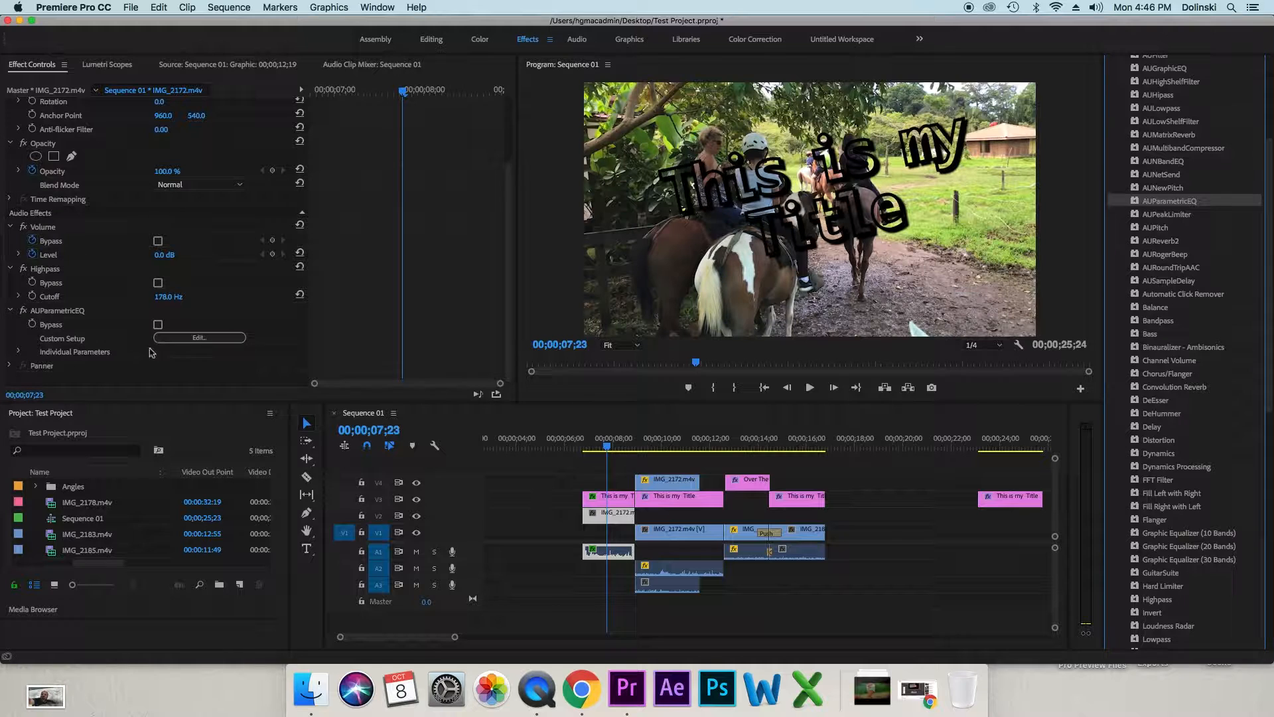
left_click(19, 353)
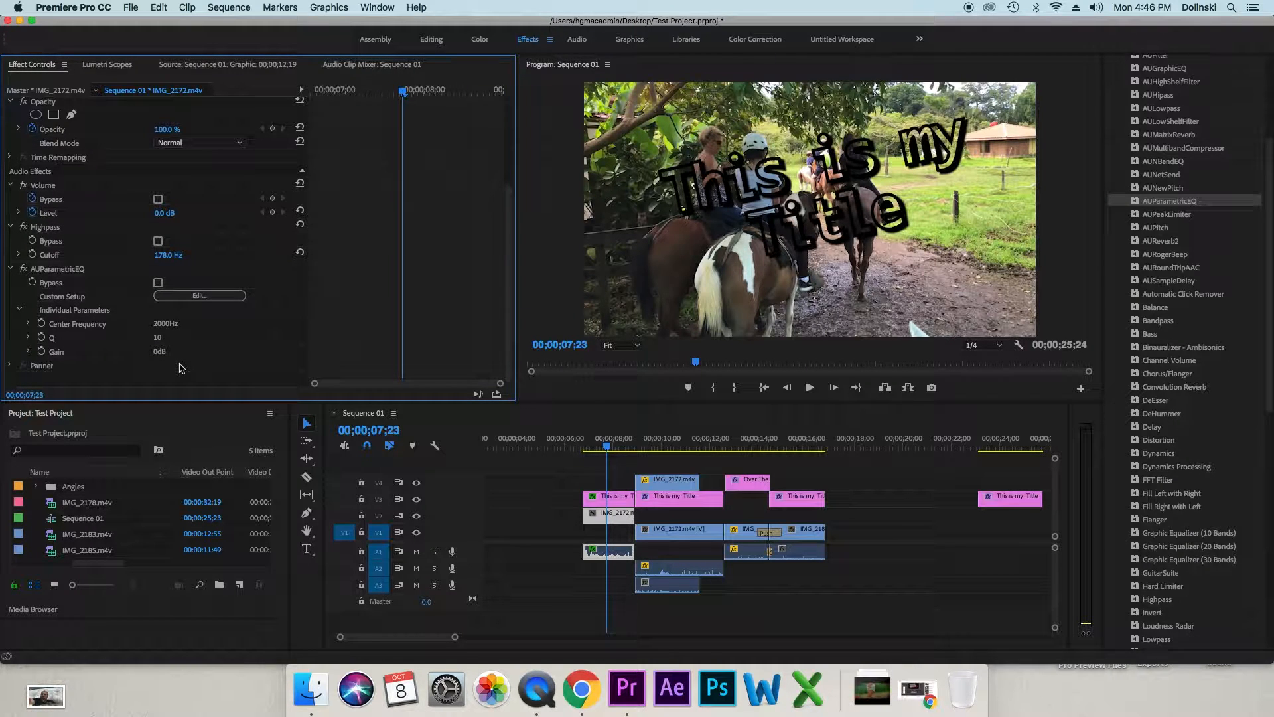
left_click(69, 269)
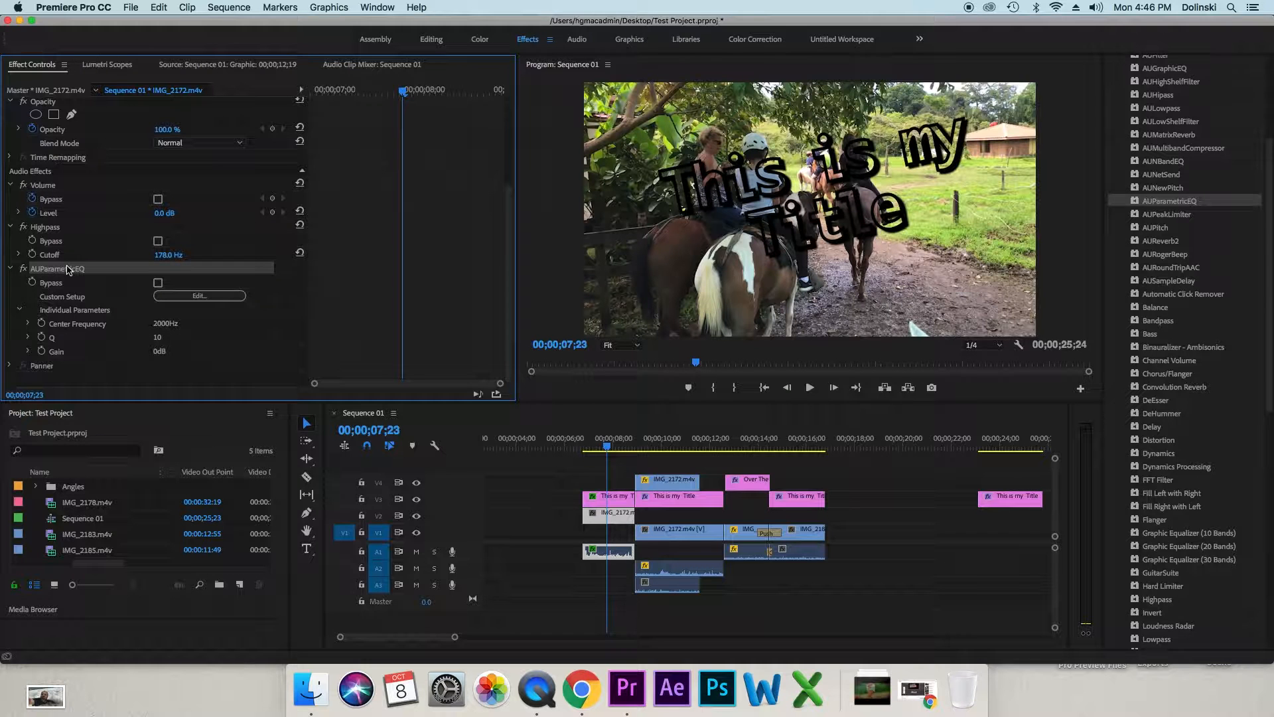
key("Delete")
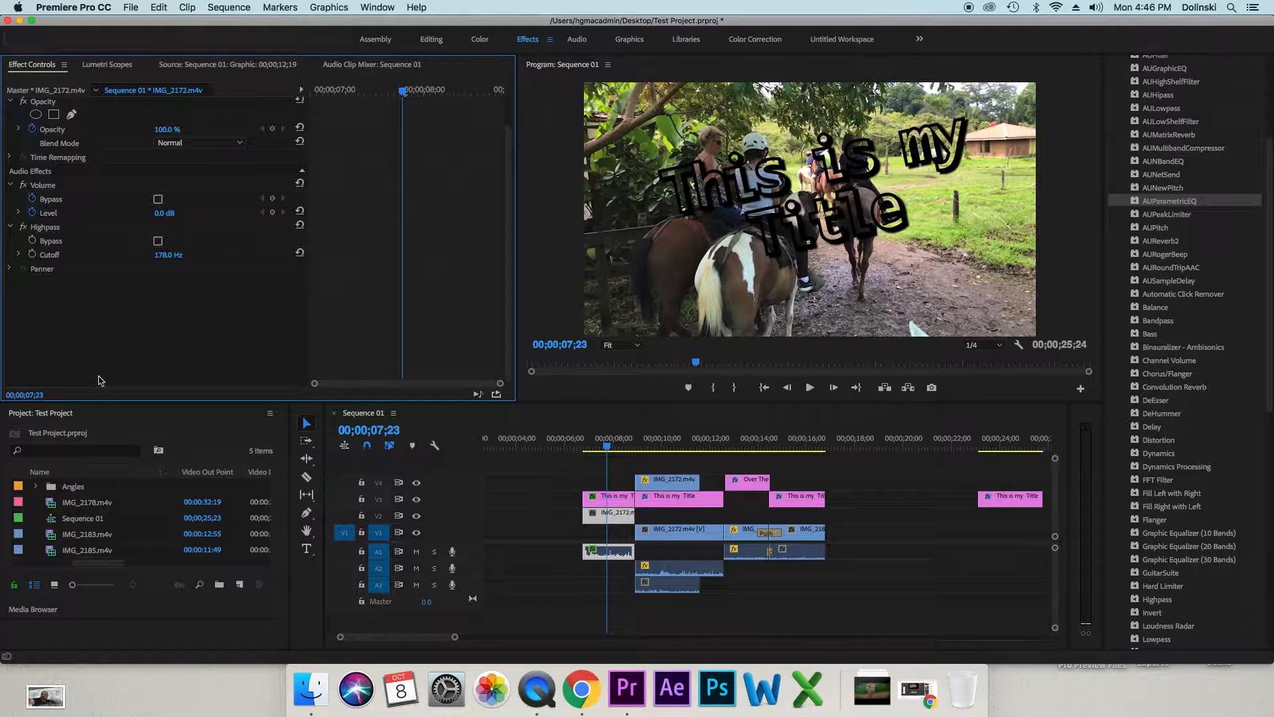
- Delete the Highpass effect from the clip and place the playhead at 00;00;08;05
left_click(41, 227)
key("Delete")
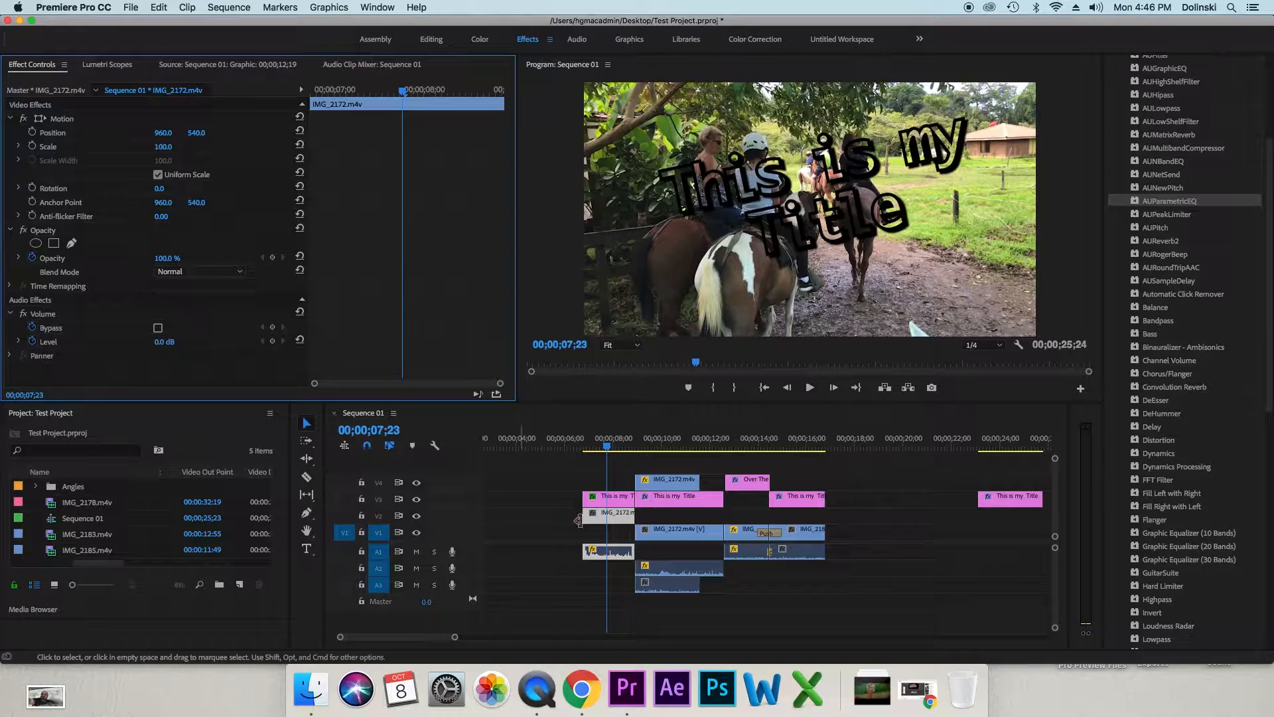
left_click(610, 446)
left_click(617, 446)
- Collapse the audio effects, expand the video effects, and look through the Color Correction category
scroll(1122, 126, "up", 10)
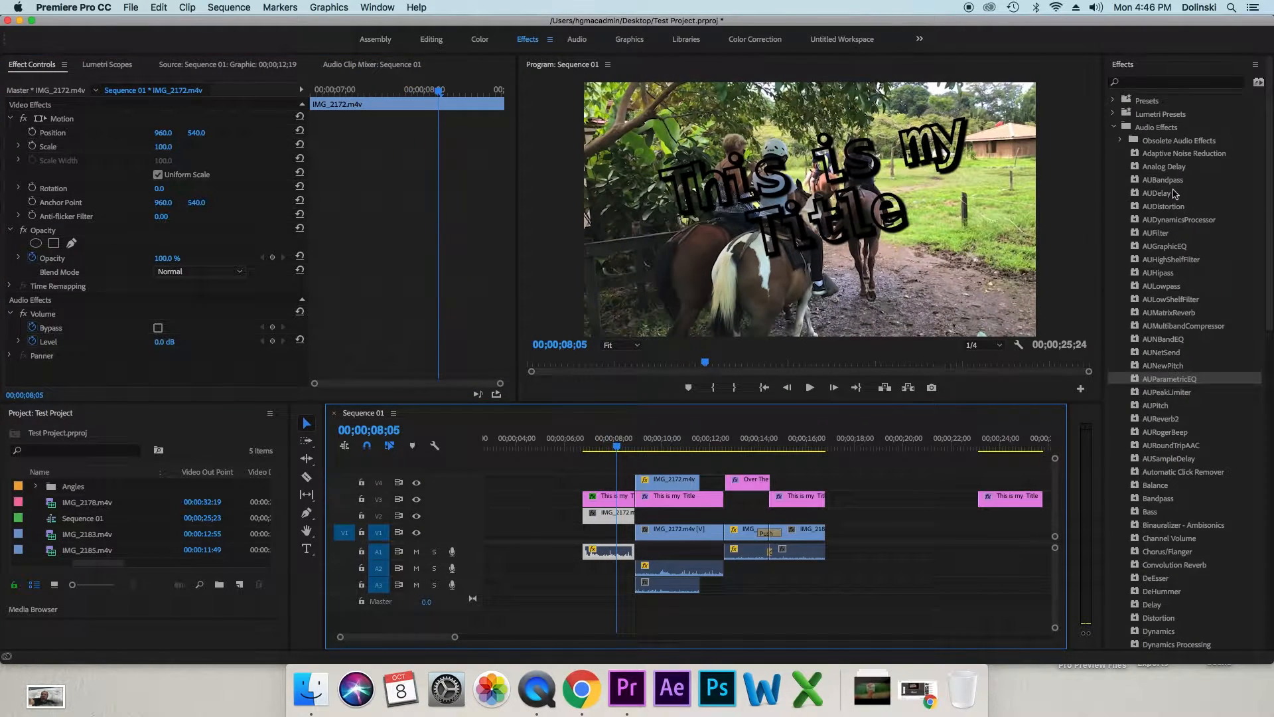
left_click(1114, 127)
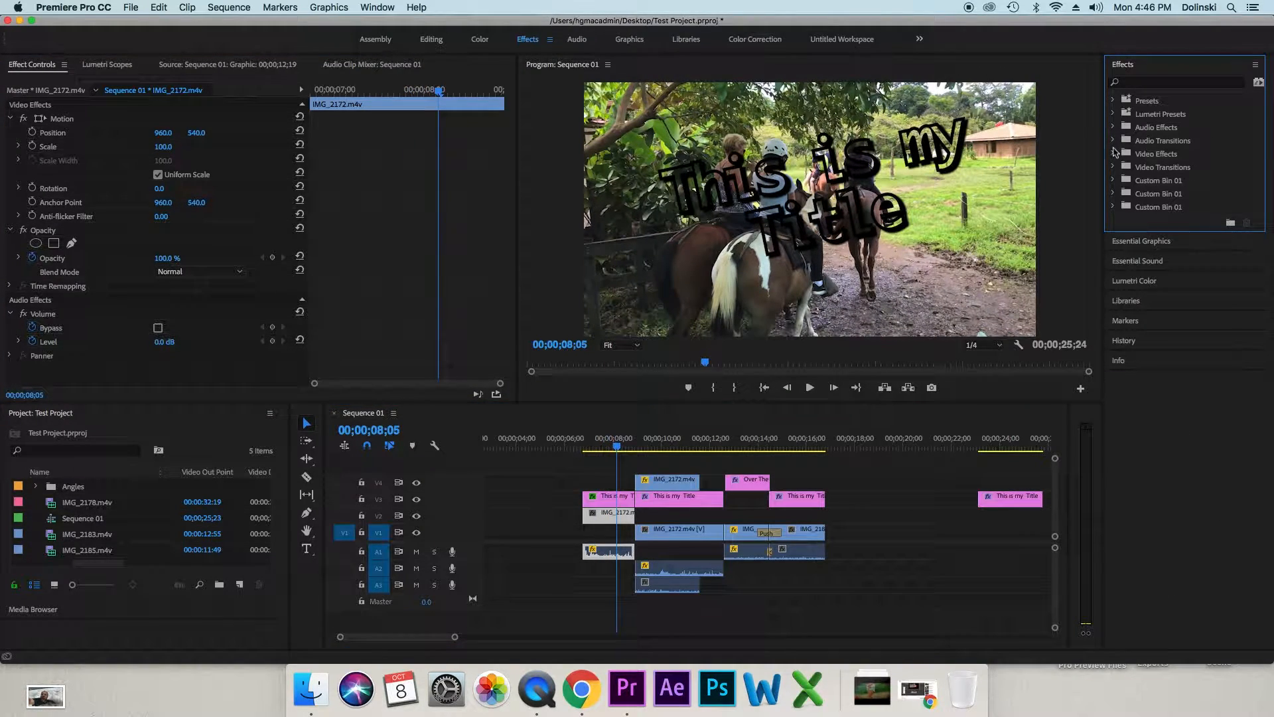
left_click(1114, 154)
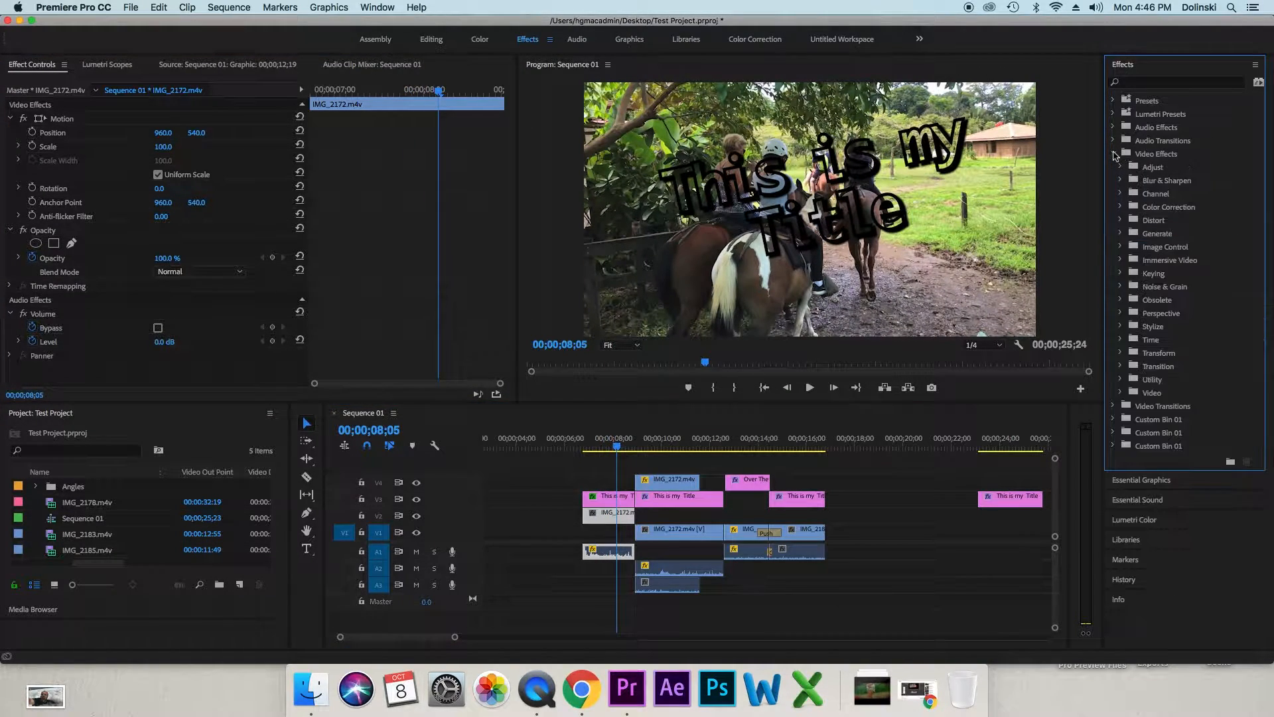
left_click(1121, 208)
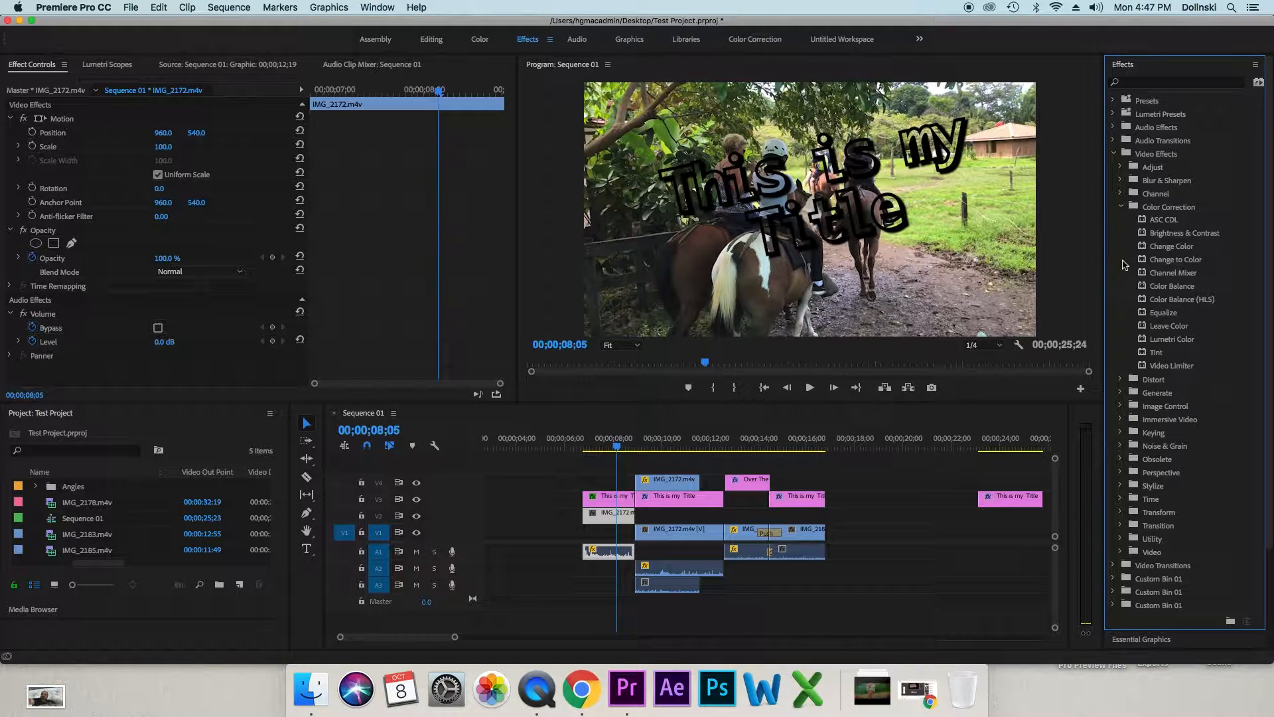
left_click(1121, 207)
- Search the effects for "fast", apply Fast Color Corrector to the first clip on V2, and place the playhead at 00;00;07;20
left_click(1137, 83)
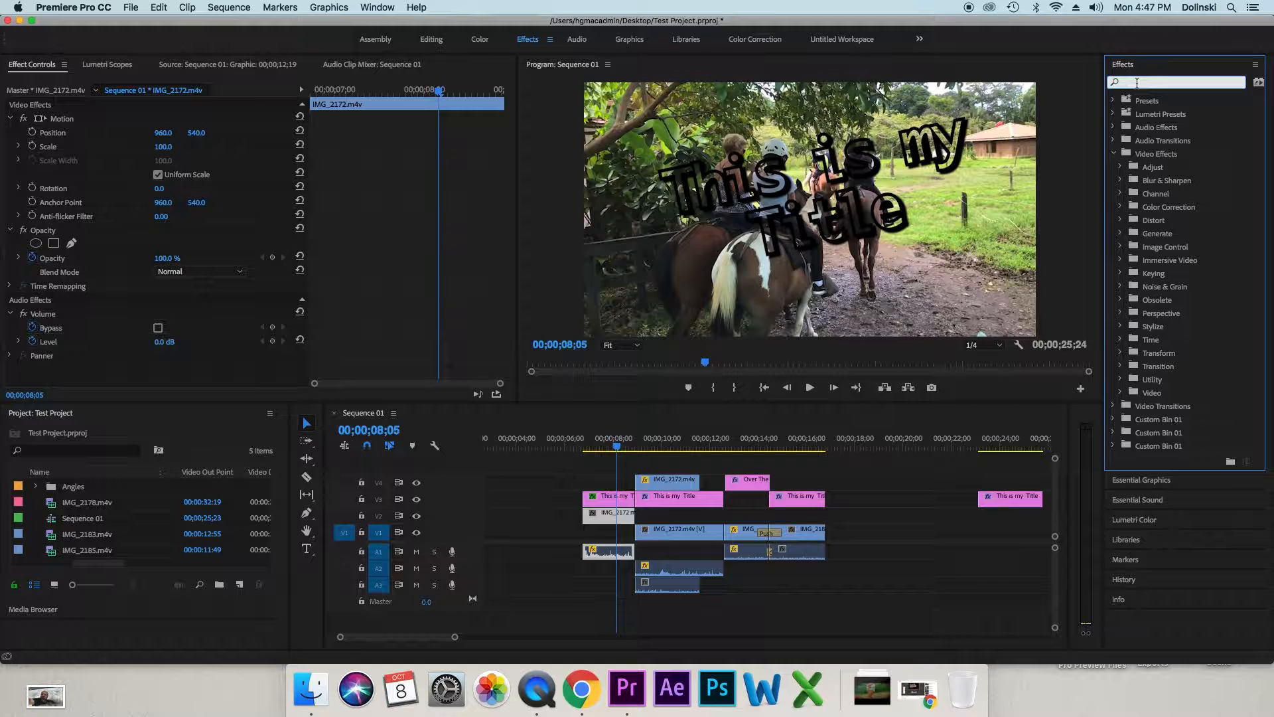
type("fast")
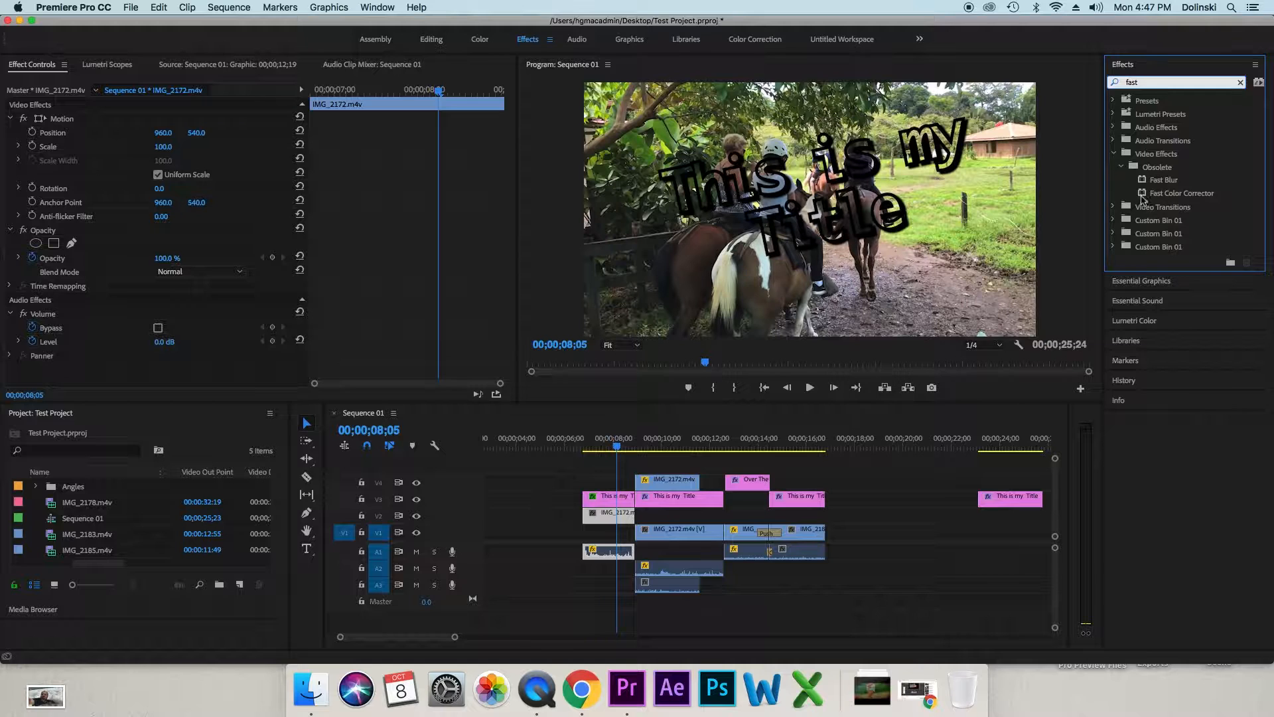
left_click(1143, 197)
left_click_drag(1125, 201, 606, 517)
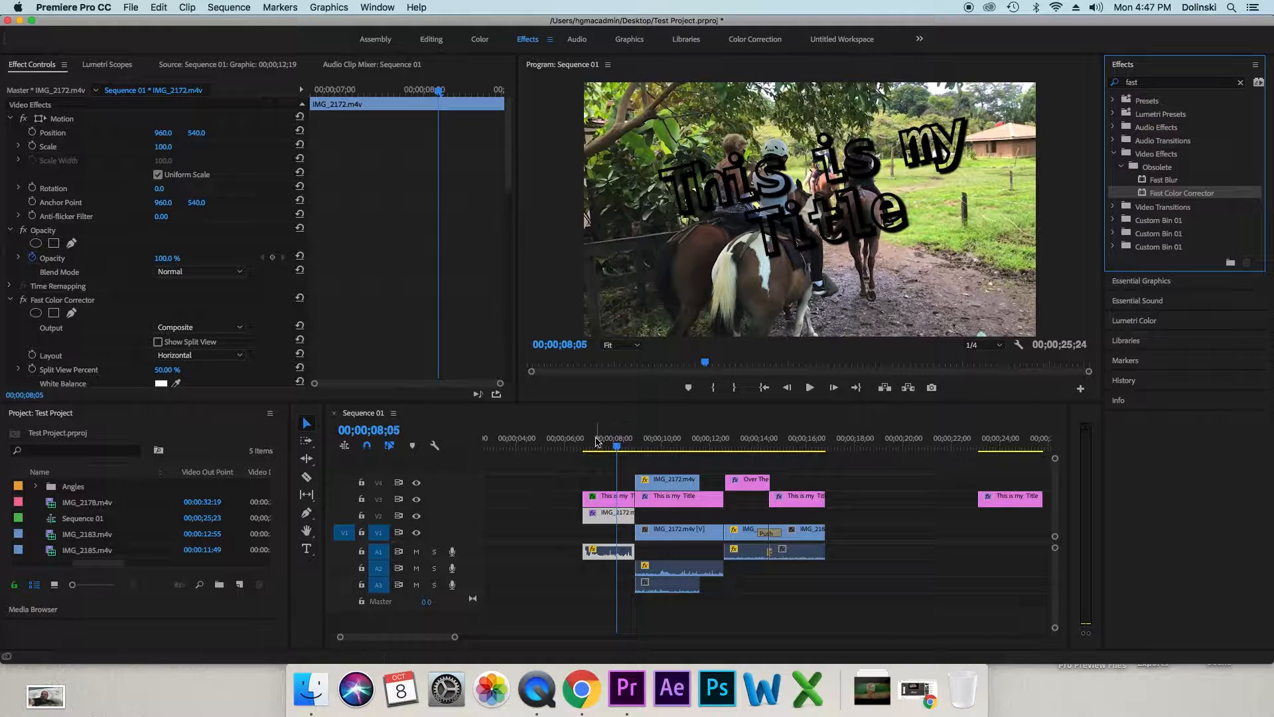
left_click(605, 442)
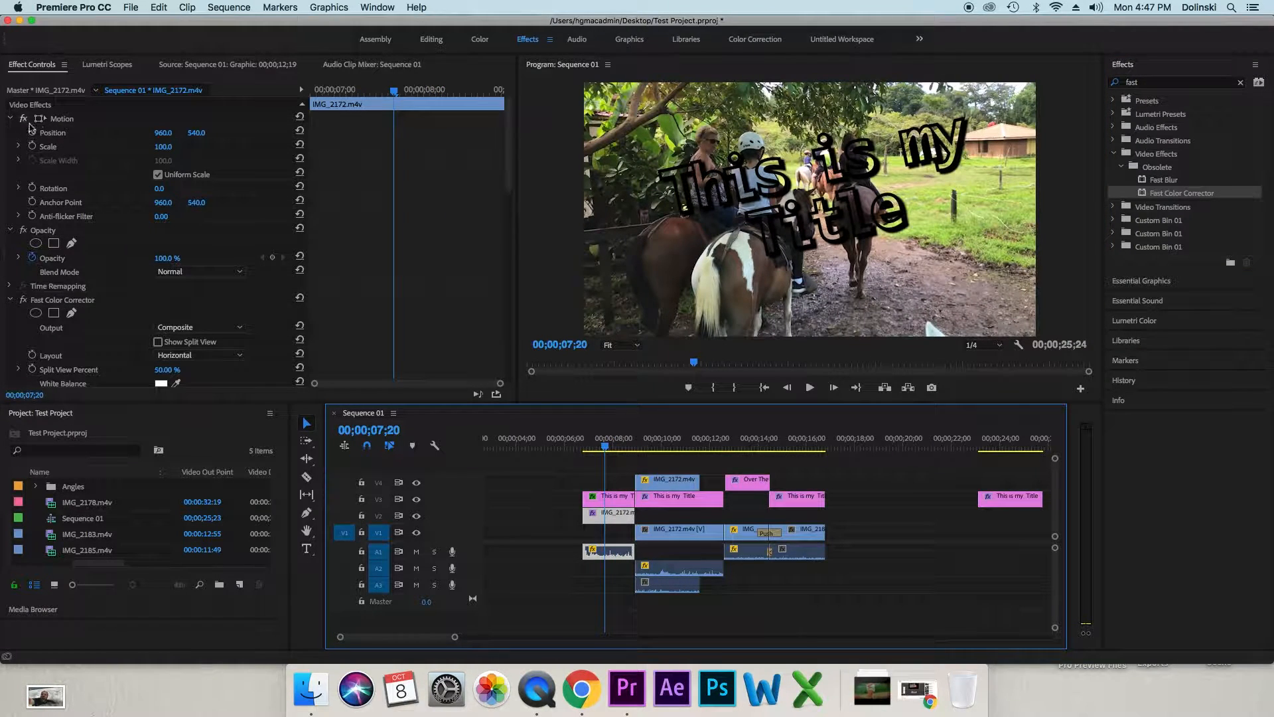
- Collapse the Motion and Opacity settings, keeping the Fast Color Corrector settings expanded
left_click(10, 118)
left_click(10, 134)
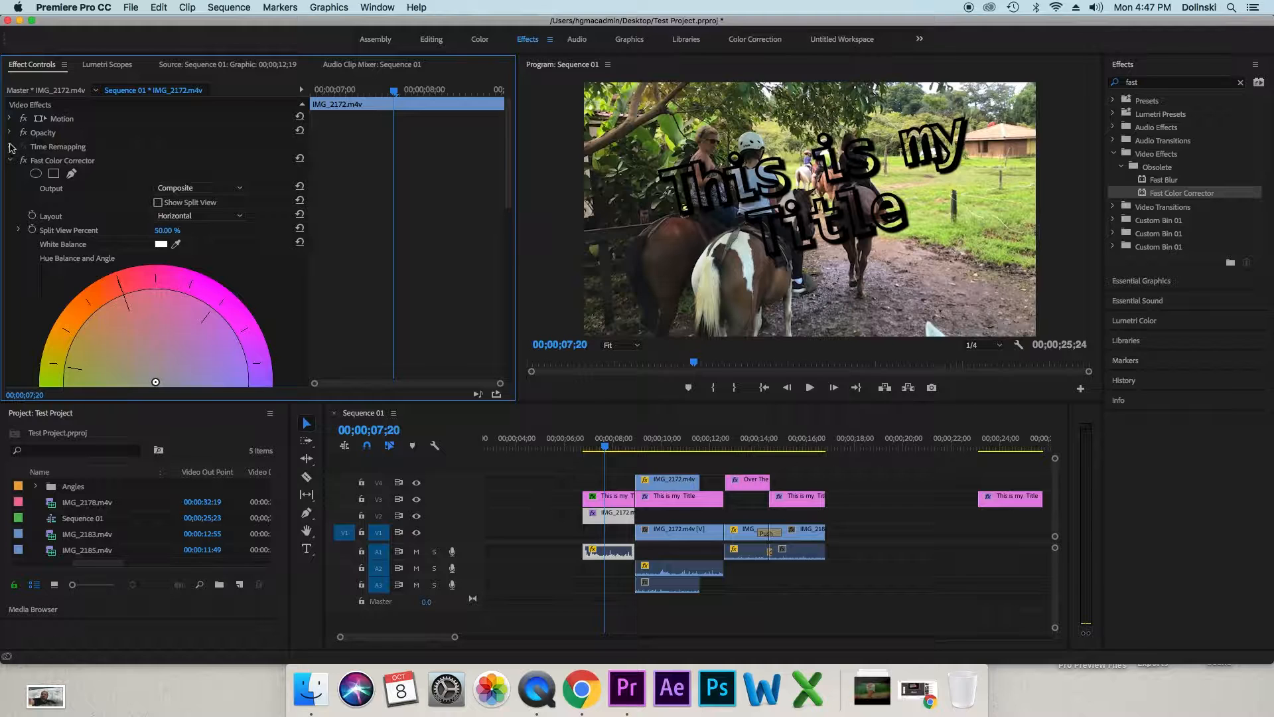
left_click(10, 161)
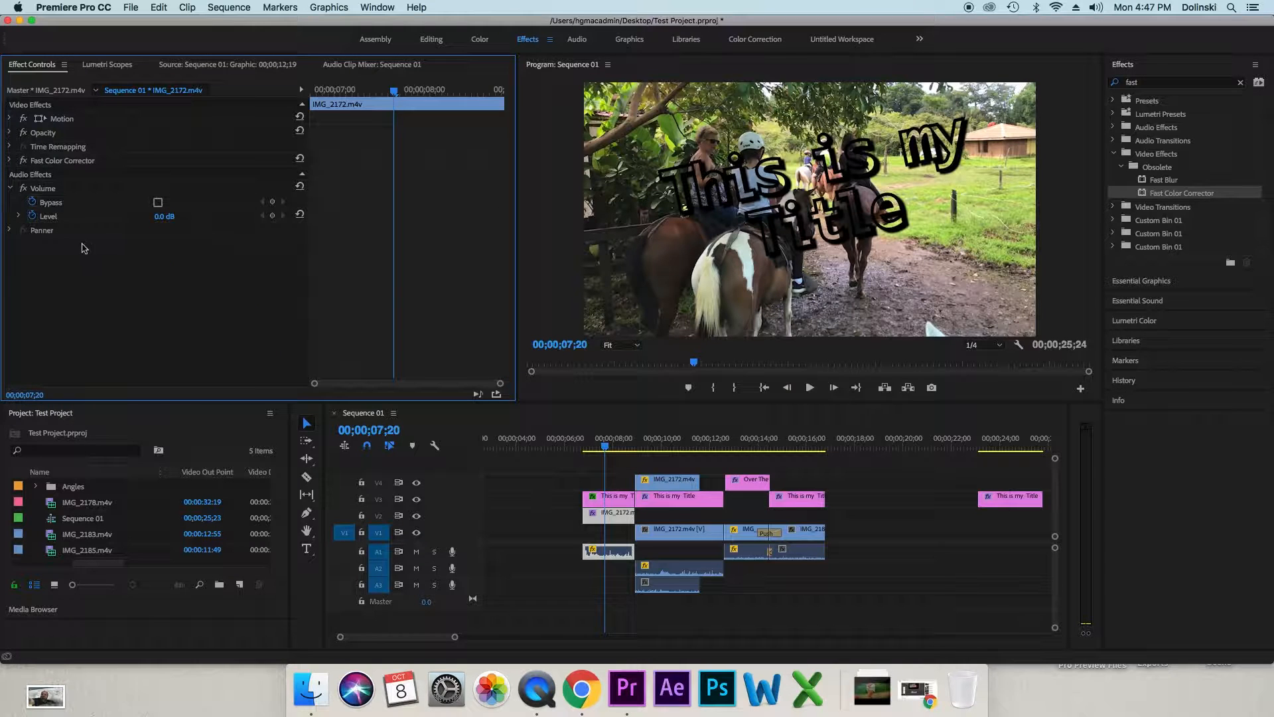
left_click(10, 160)
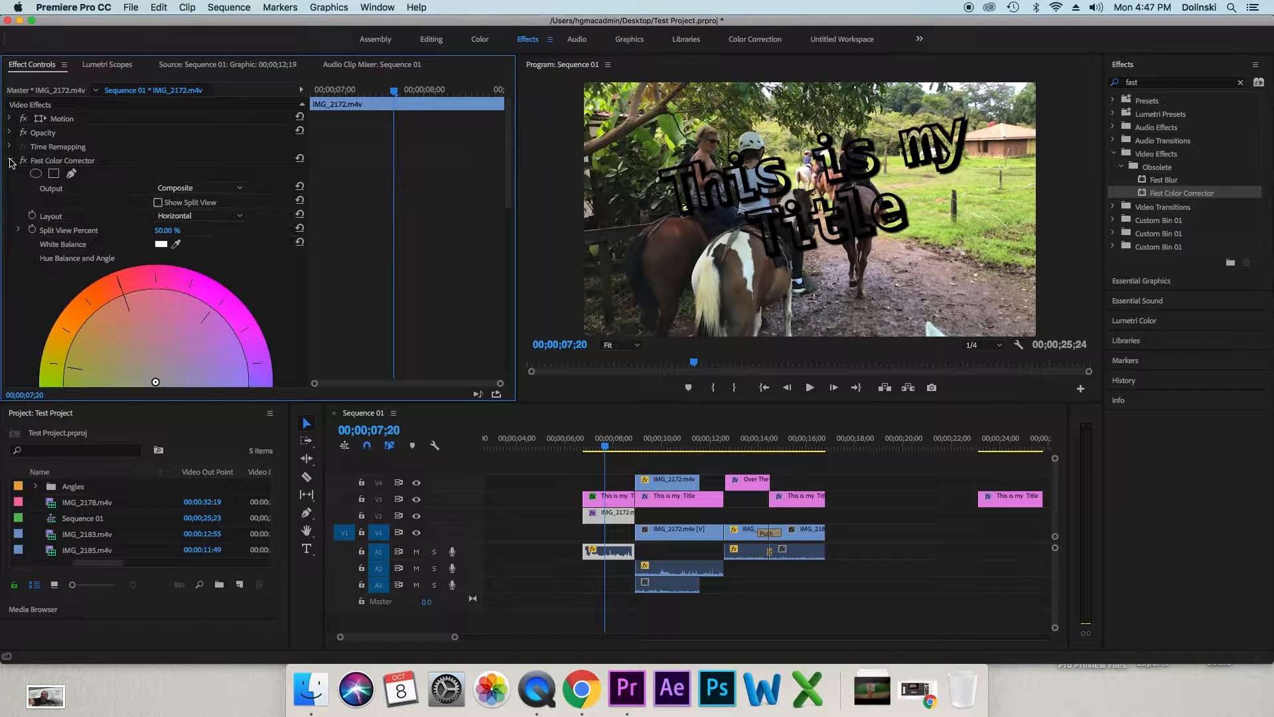
- Shift the Fast Color Corrector's hue balance to a magnitude of about 20.56 and an angle of about -136.5°
scroll(352, 293, "down", 3)
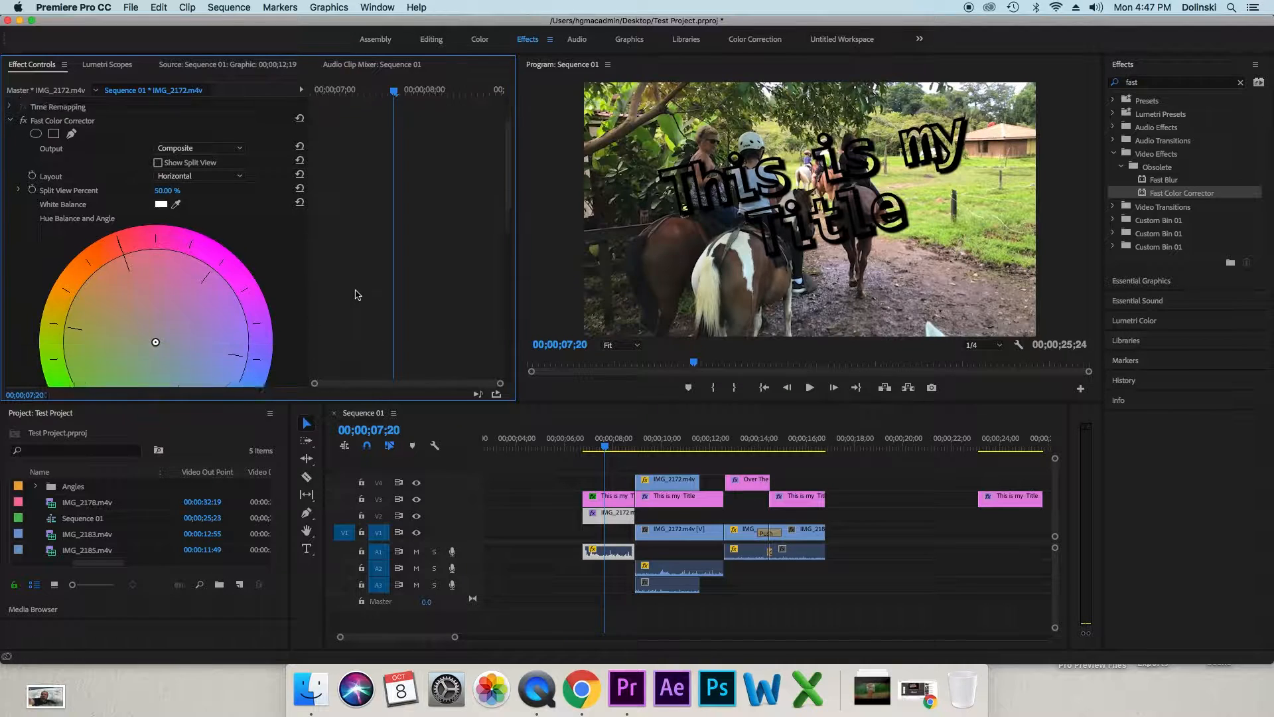
scroll(357, 294, "down", 2)
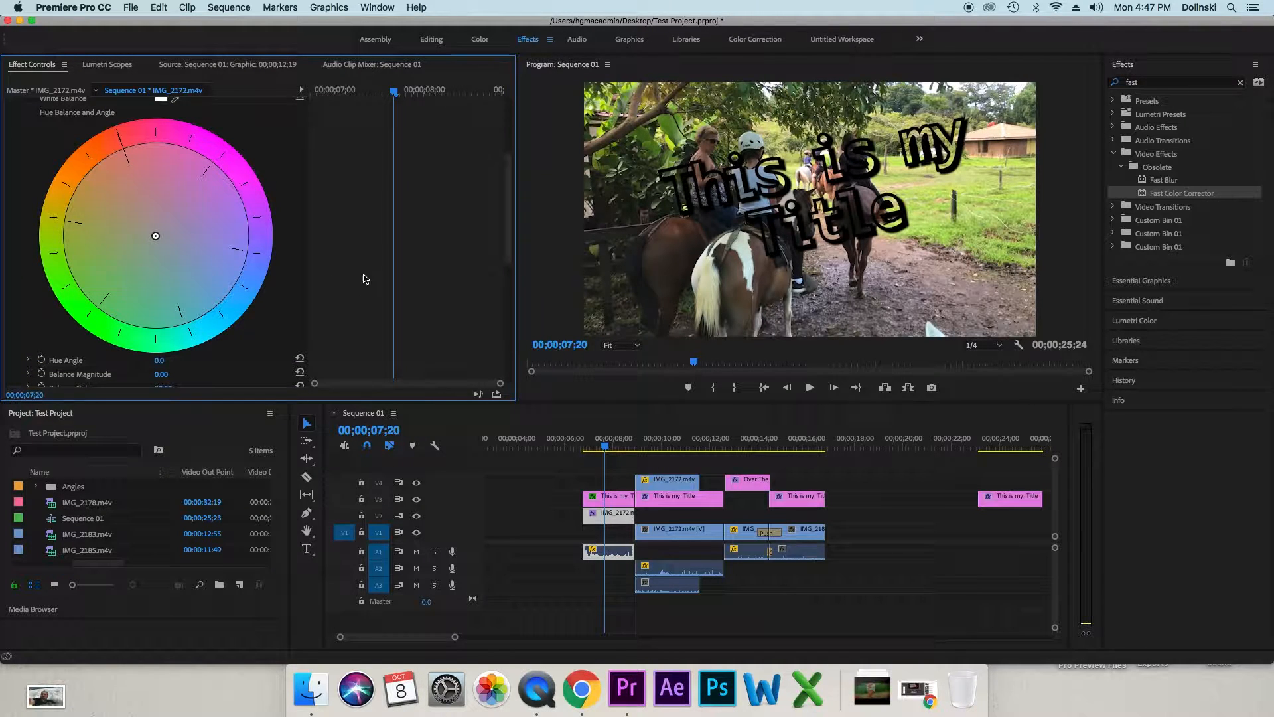
mouse_move(156, 237)
left_mouse_down()
mouse_move(198, 273)
mouse_move(108, 249)
mouse_move(132, 279)
mouse_move(153, 292)
mouse_move(133, 211)
mouse_move(141, 224)
left_mouse_up()
- Lower the Fast Color Corrector's saturation to 1.00
scroll(320, 227, "down", 5)
scroll(224, 275, "down", 3)
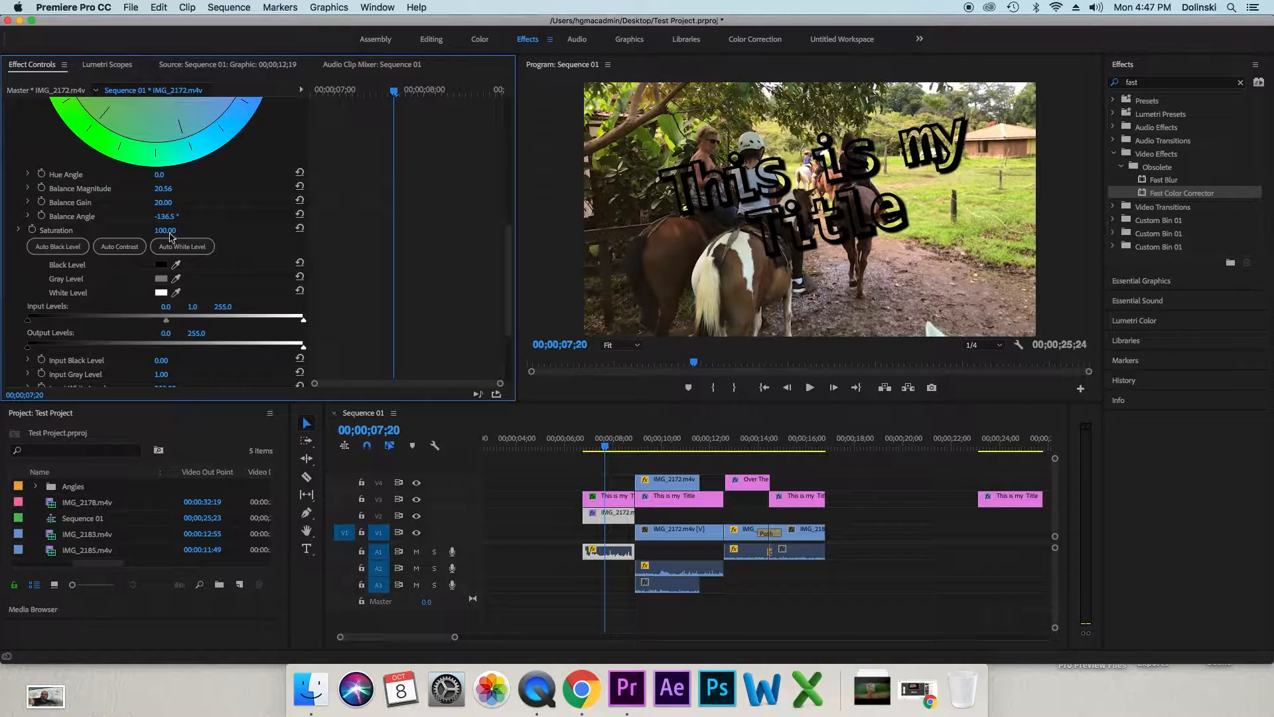
left_click_drag(165, 230, 140, 231)
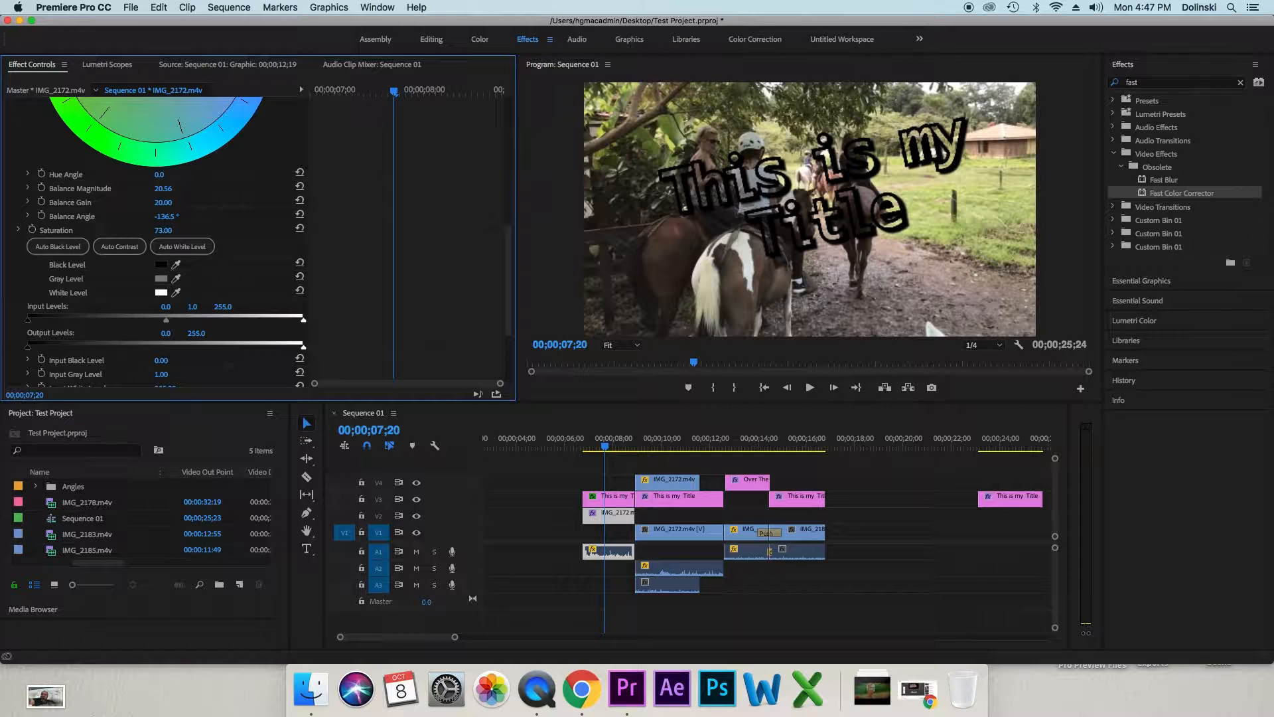
scroll(454, 267, "down", 2)
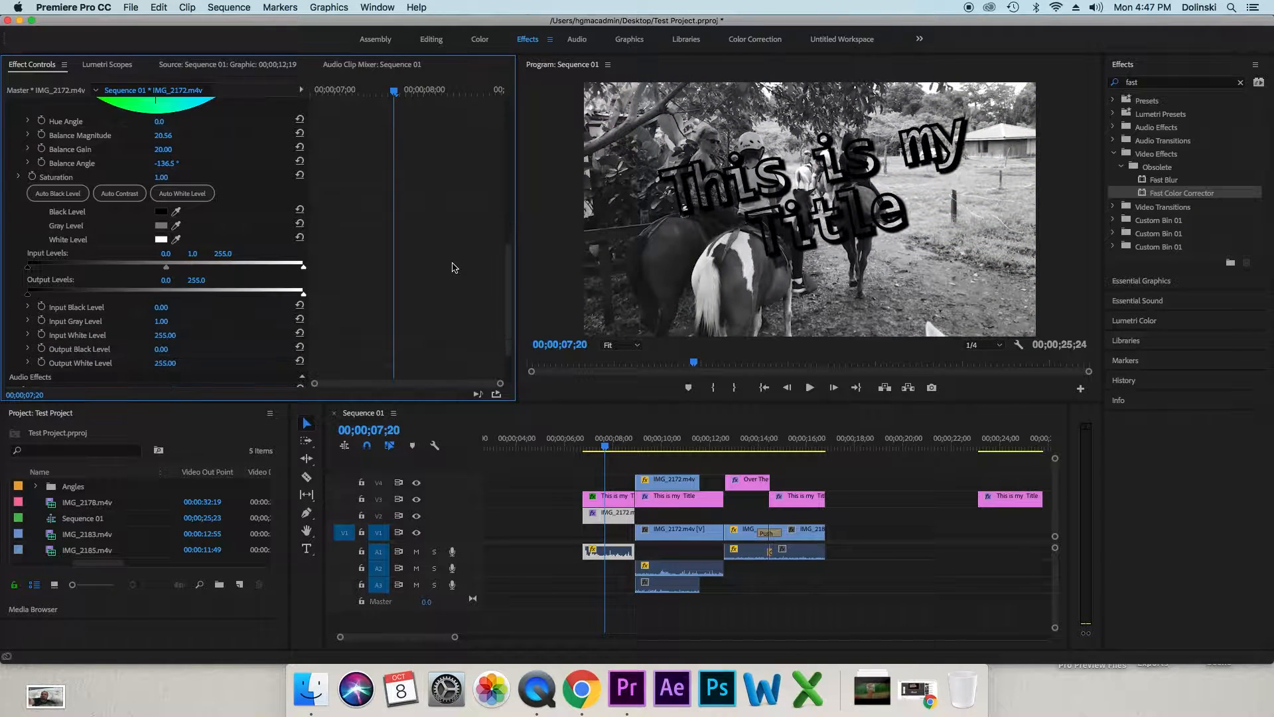
- Set the Fast Color Corrector's input black level to 26.97 and output white level to 232.32, and place the playhead at 00;00;07;09
left_click_drag(27, 268, 57, 270)
mouse_move(303, 293)
left_mouse_down()
mouse_move(219, 296)
mouse_move(306, 293)
mouse_move(251, 297)
mouse_move(278, 298)
left_mouse_up()
scroll(380, 290, "down", 3)
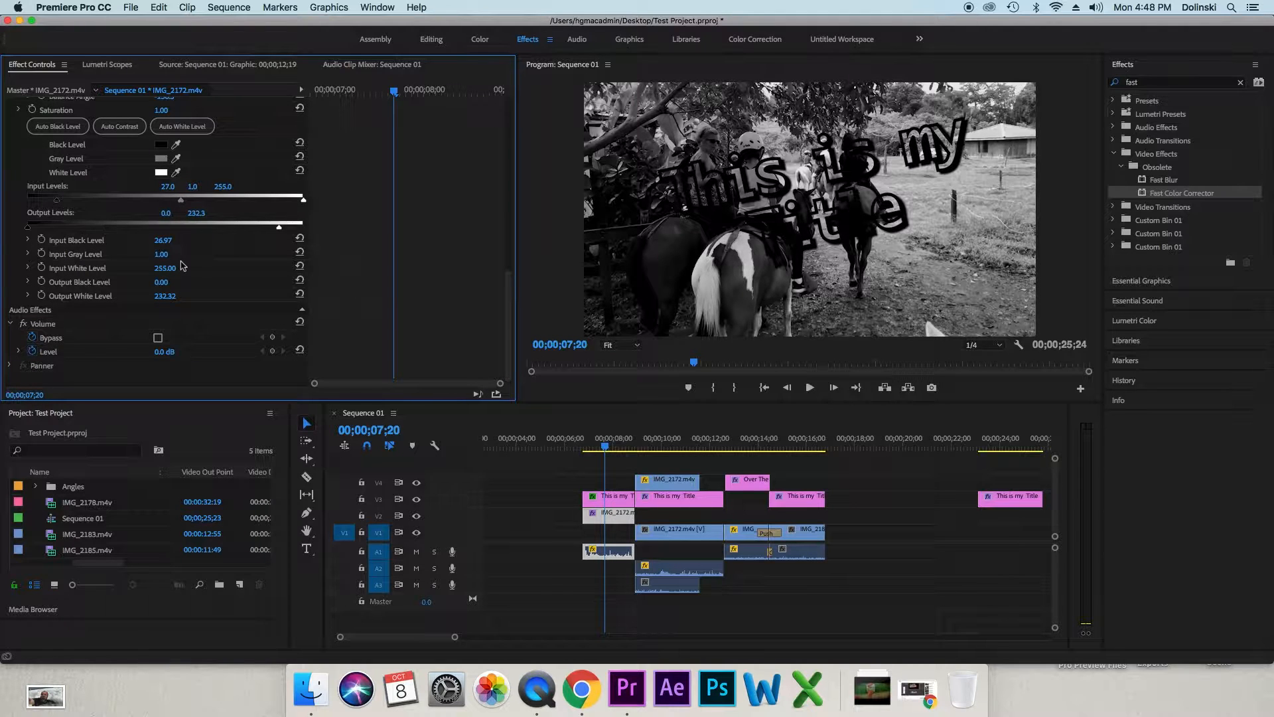
scroll(251, 262, "up", 2)
scroll(205, 256, "up", 2)
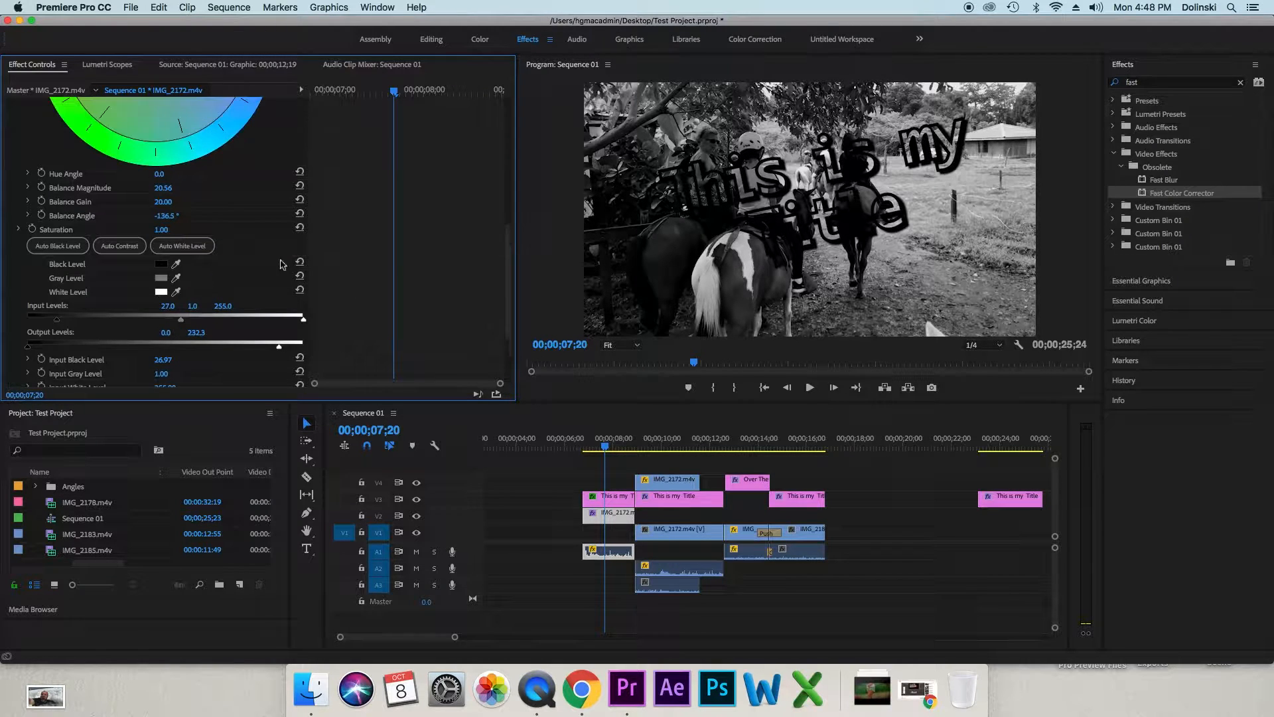
scroll(203, 278, "up", 4)
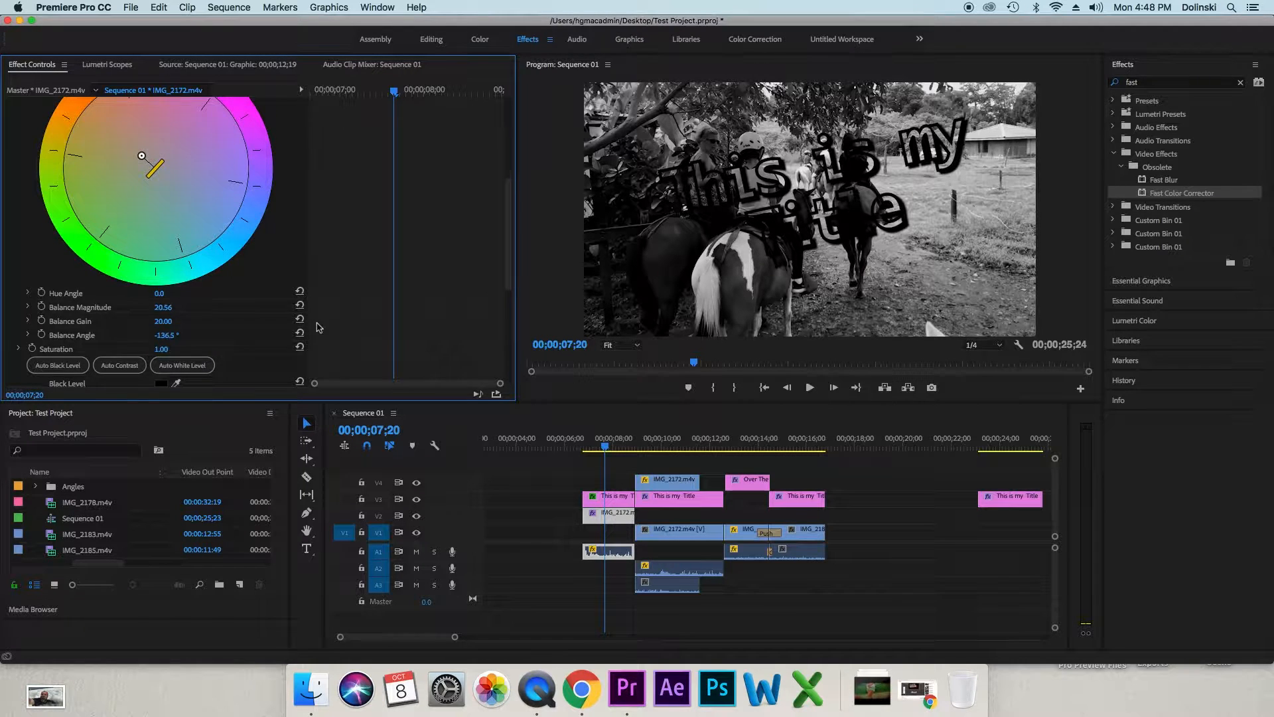
scroll(319, 327, "up", 3)
scroll(287, 332, "down", 8)
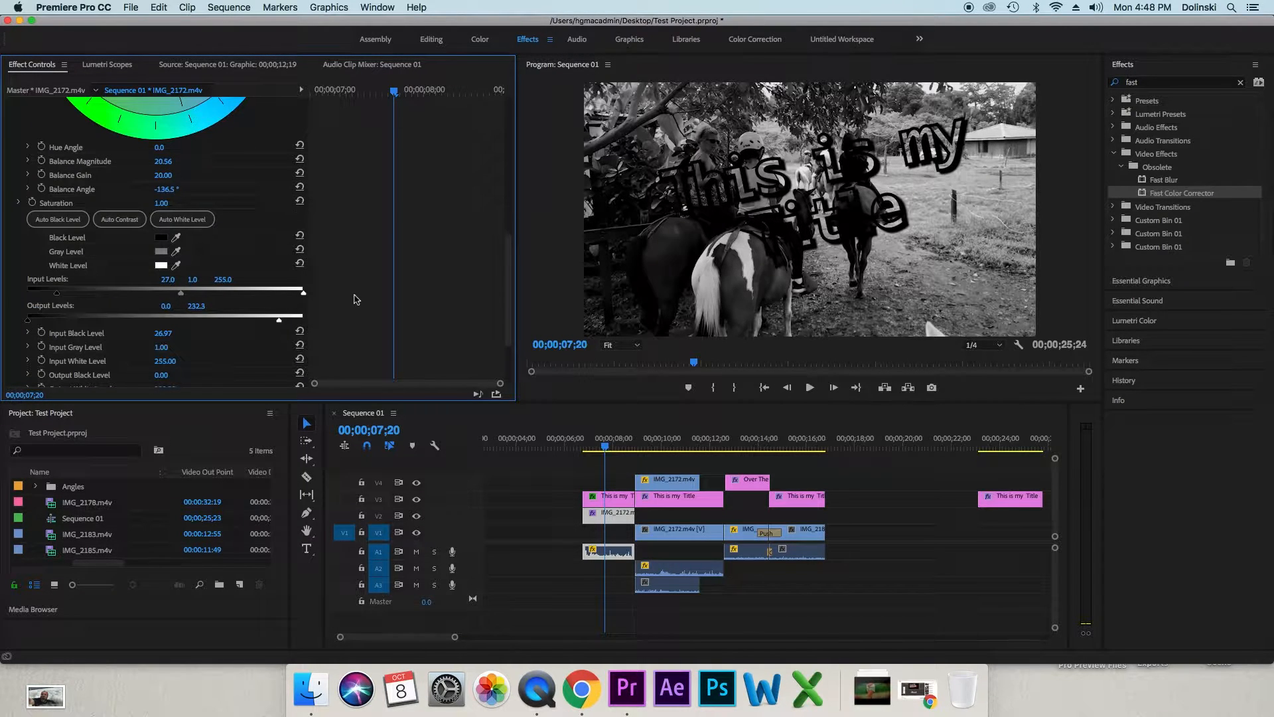
left_click(620, 448)
left_click_drag(620, 448, 596, 449)
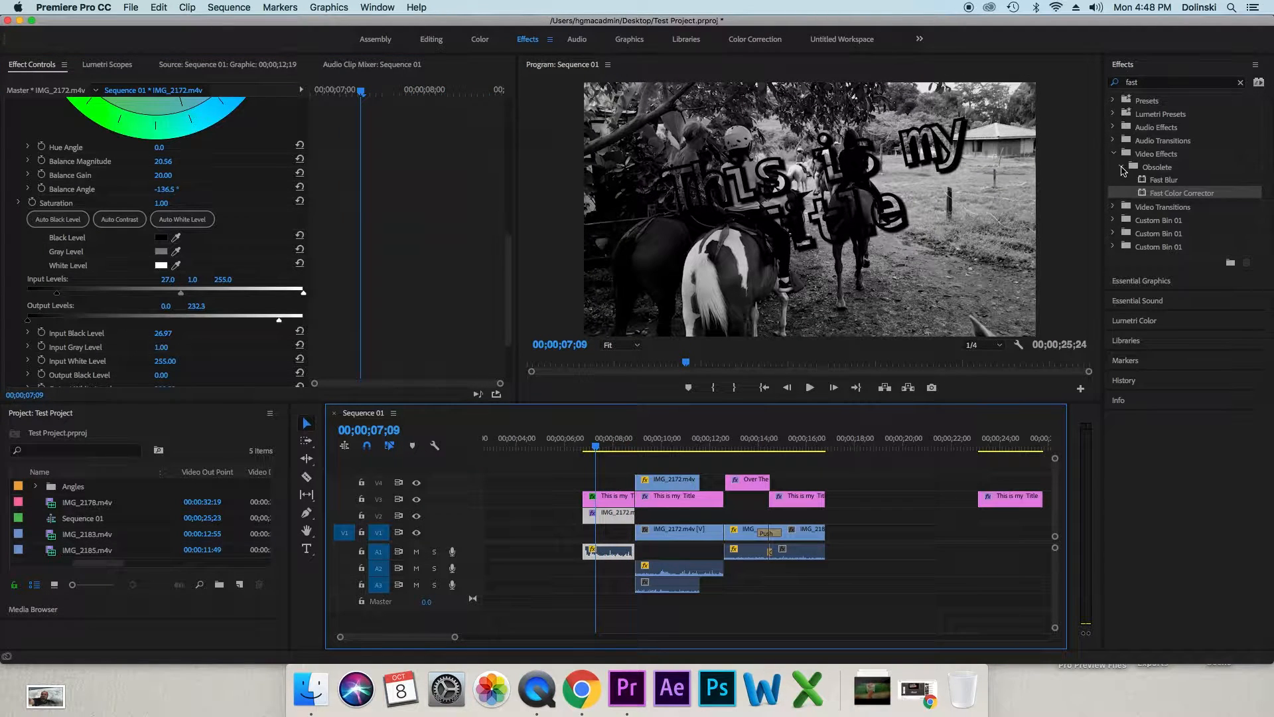
- Clear the effects search and search the effects again for "fast"
left_click(1240, 83)
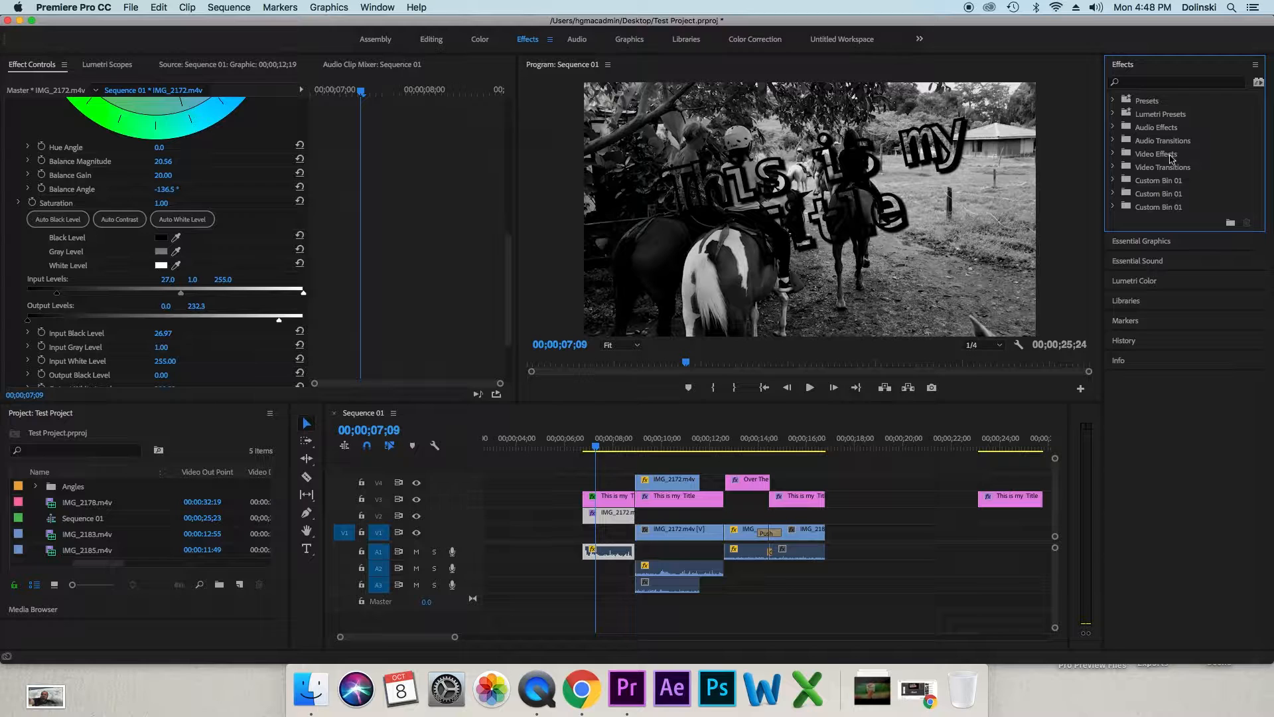
left_click(1140, 86)
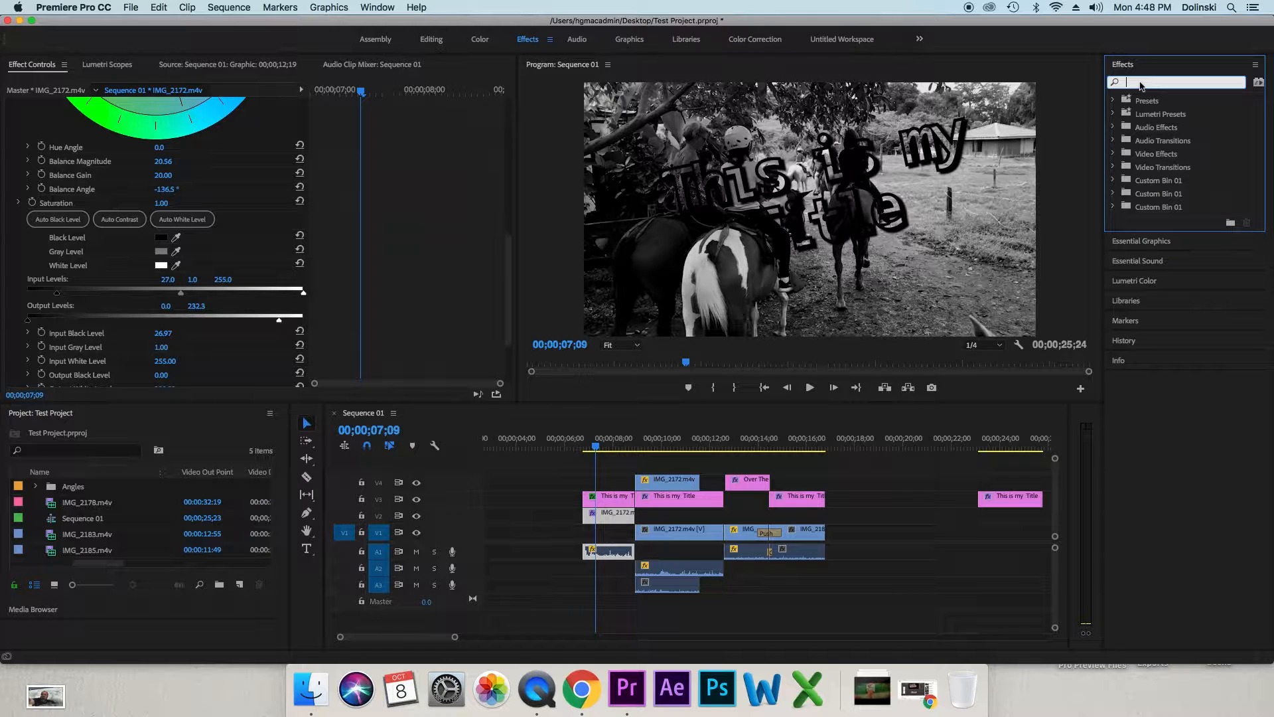
type("fast")
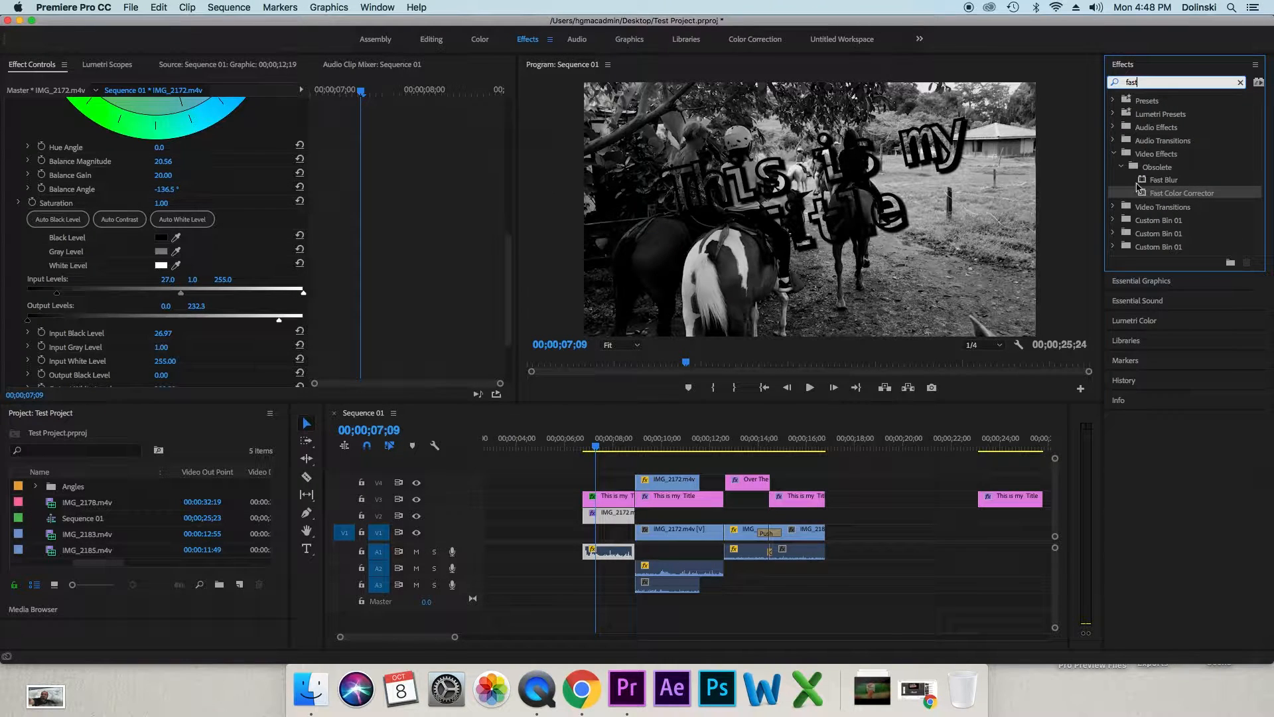
left_click(1115, 141)
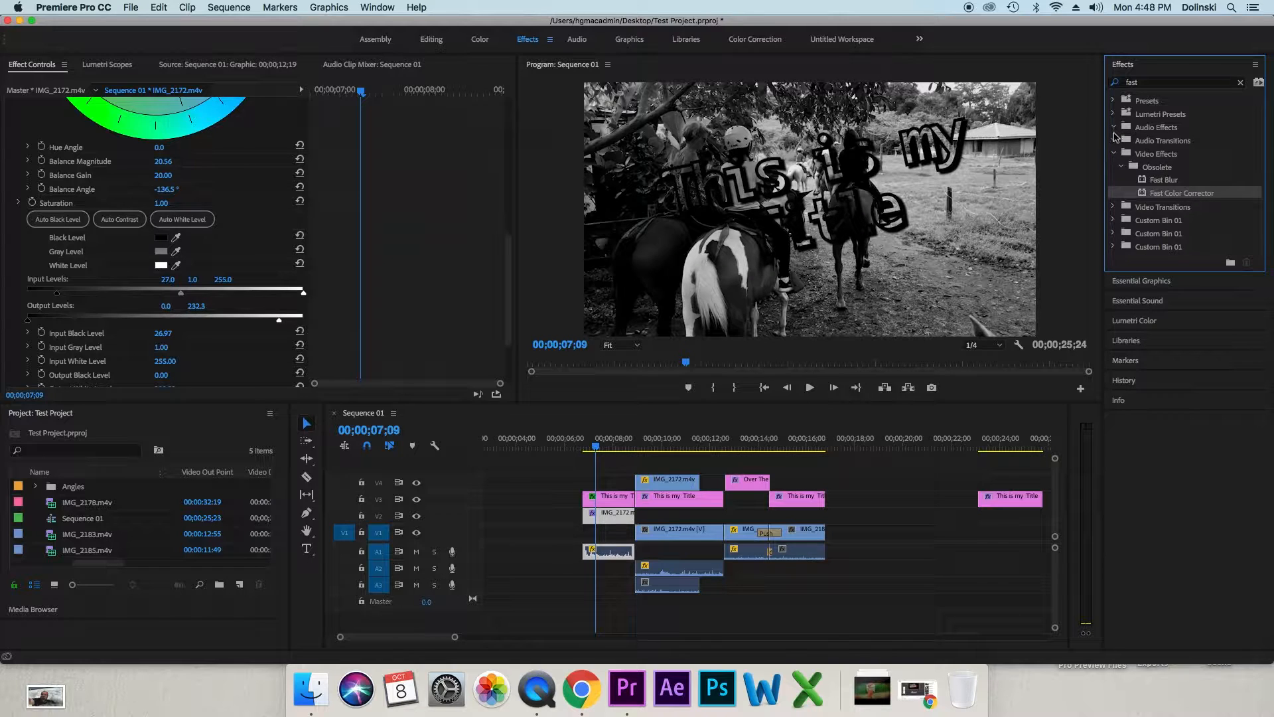
- Clear the effects search and apply the Vertical Flip effect from the Transform video effects to the first clip on V2
left_click(1241, 84)
left_click(1115, 154)
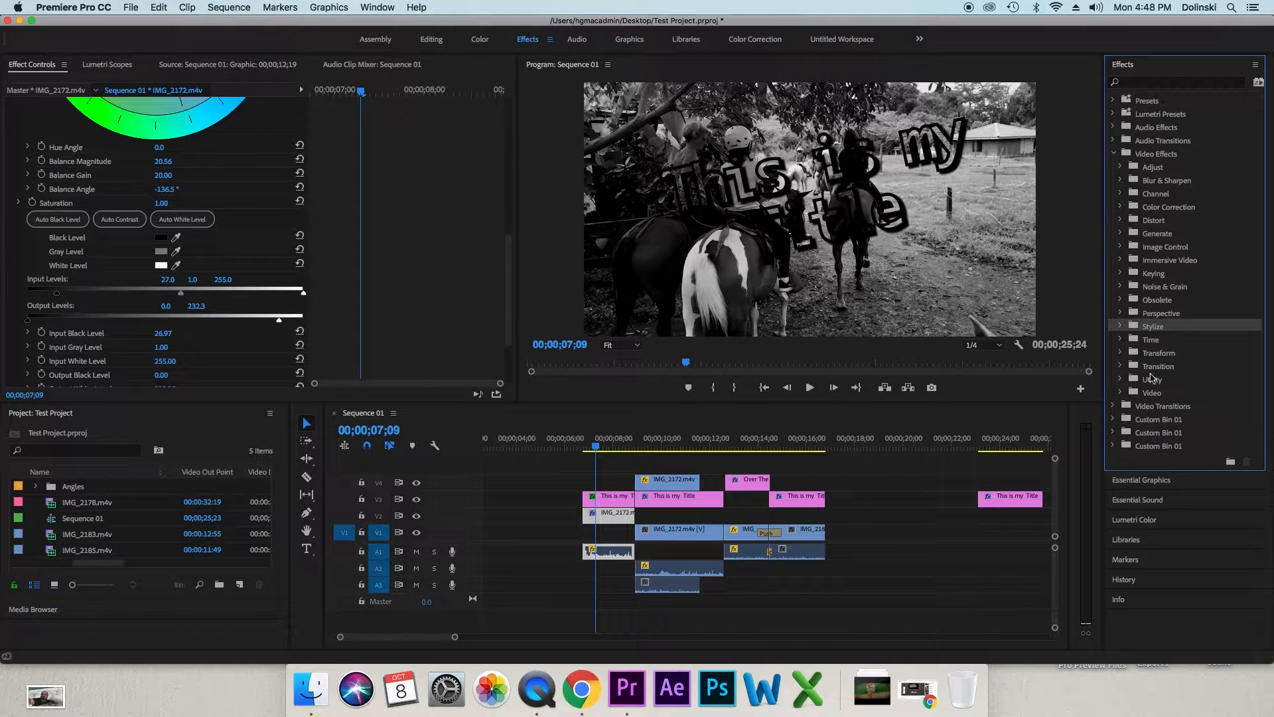
left_click(1120, 353)
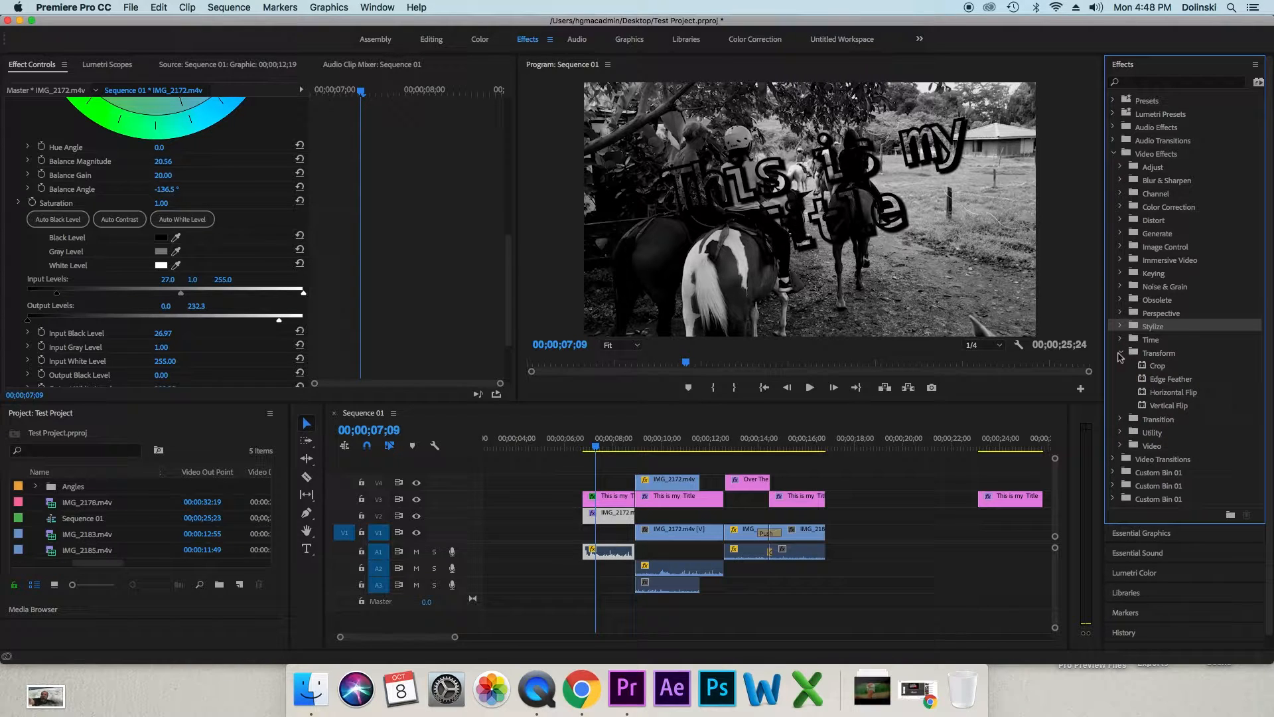
left_click(1143, 381)
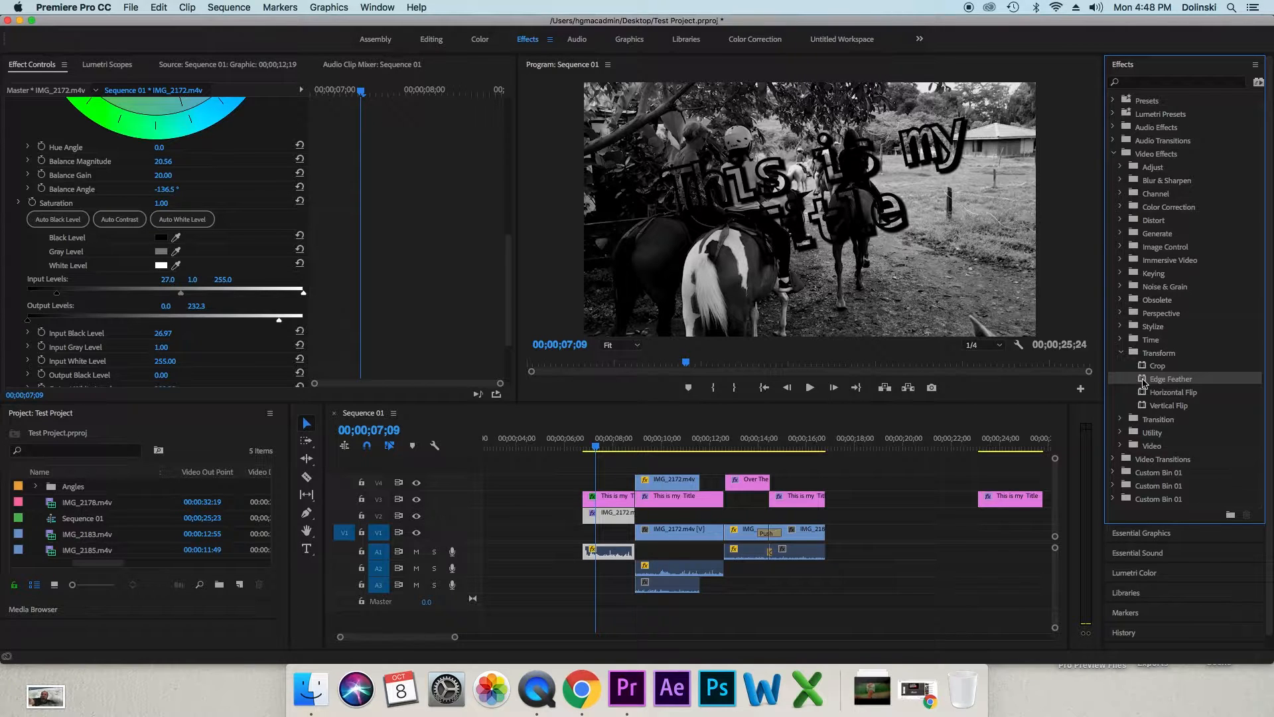
left_click(1143, 406)
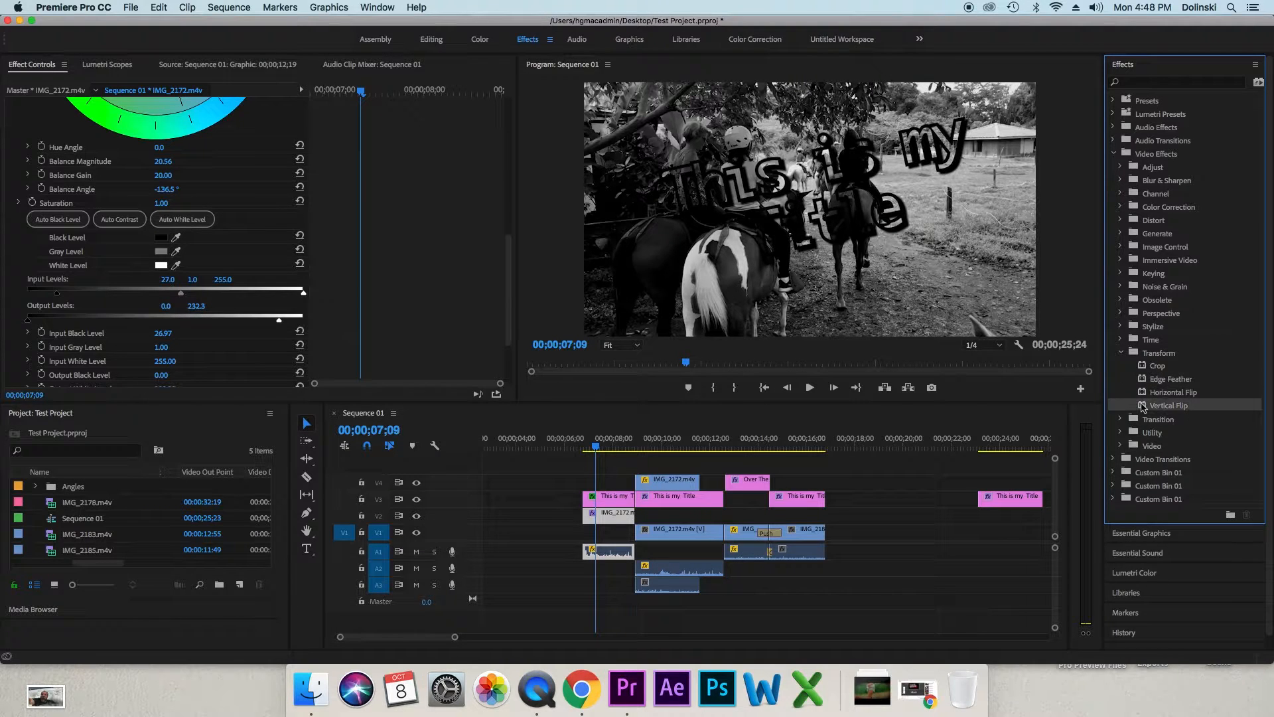
left_click_drag(1143, 407, 612, 522)
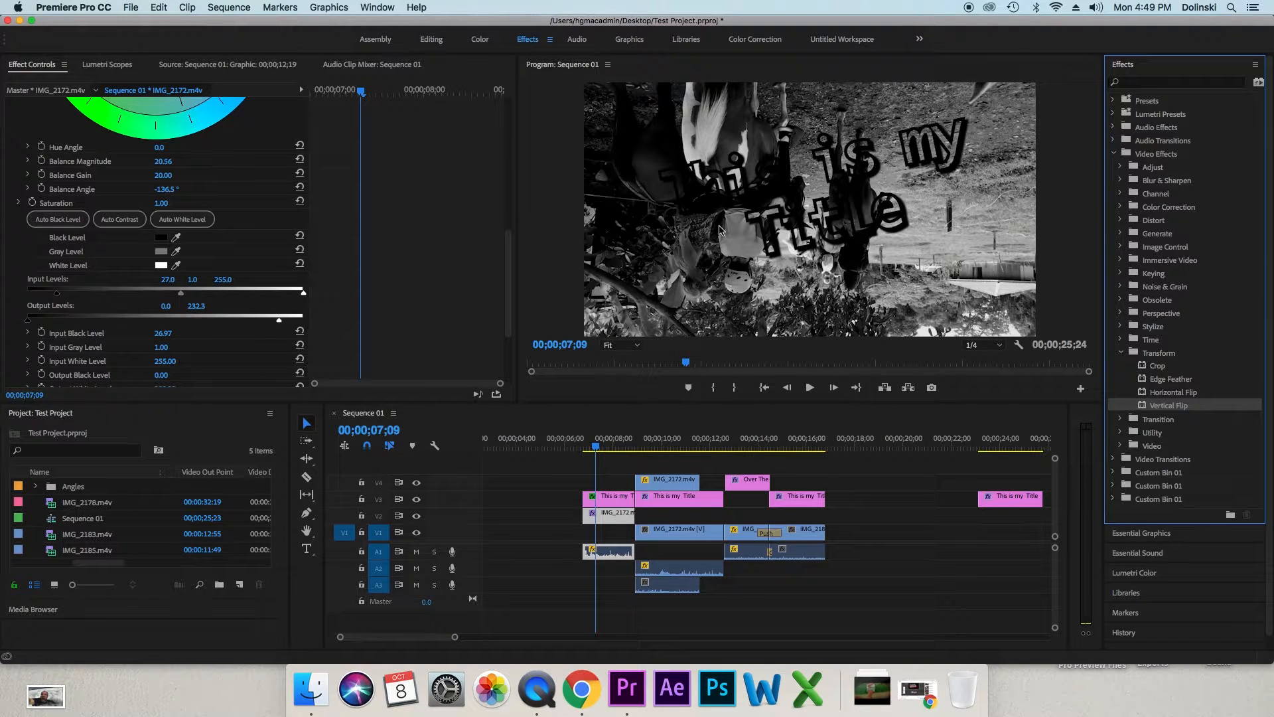
- Collapse the Fast Color Corrector settings of the first V2 clip to bring the Vertical Flip effect into reach
scroll(409, 274, "up", 5)
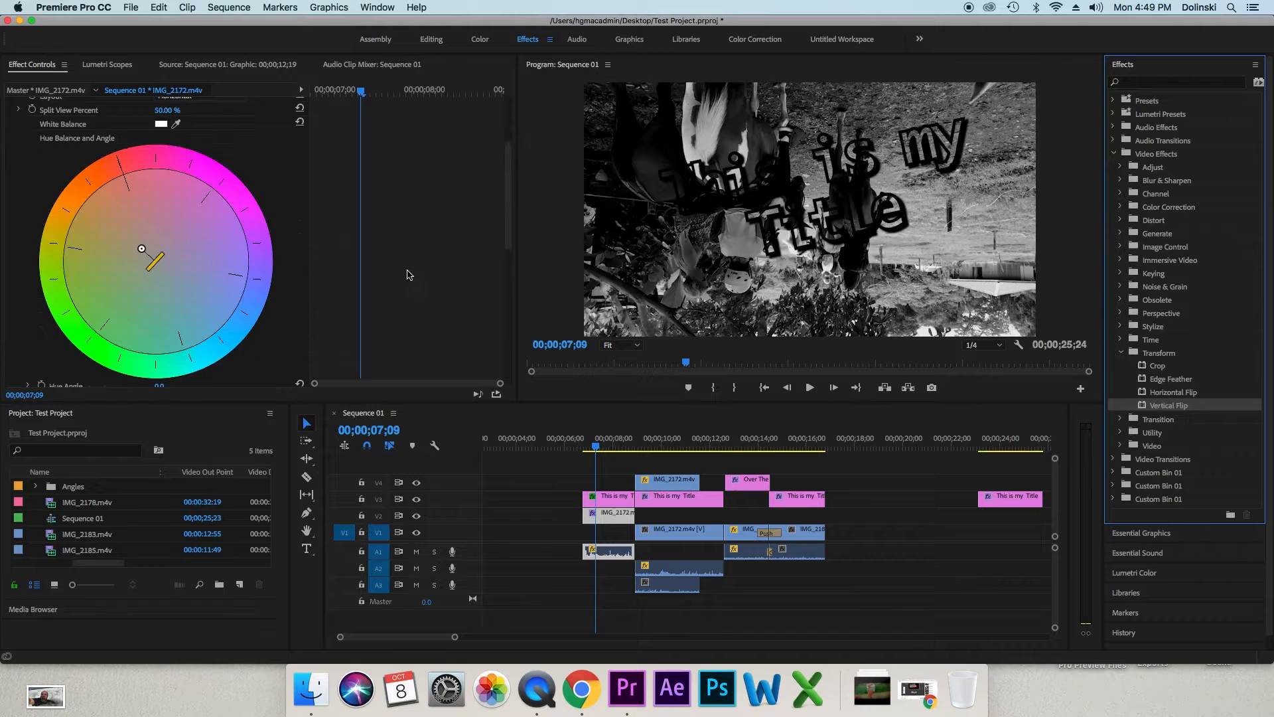
scroll(7, 186, "up", 5)
left_click(11, 161)
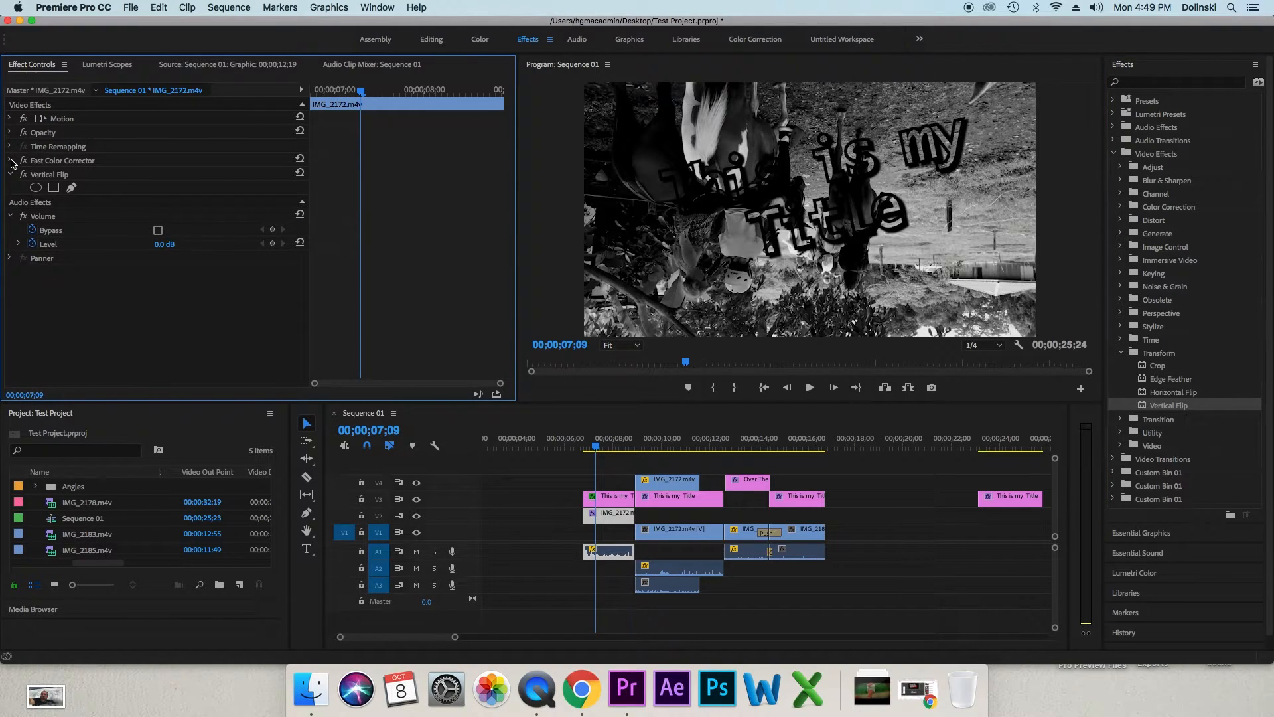